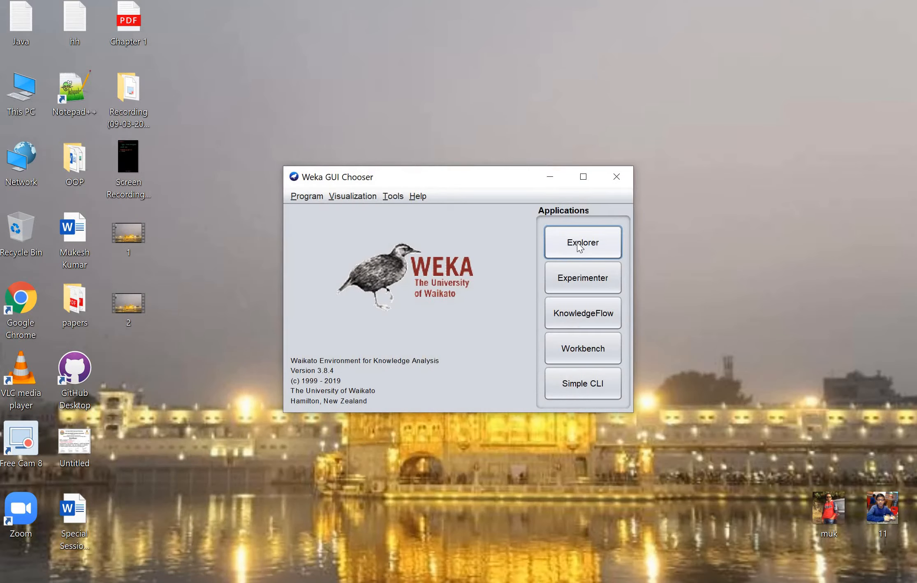
Launch the Explorer, start opening a data file and browse to the Acer (C:) drive.
click(578, 243)
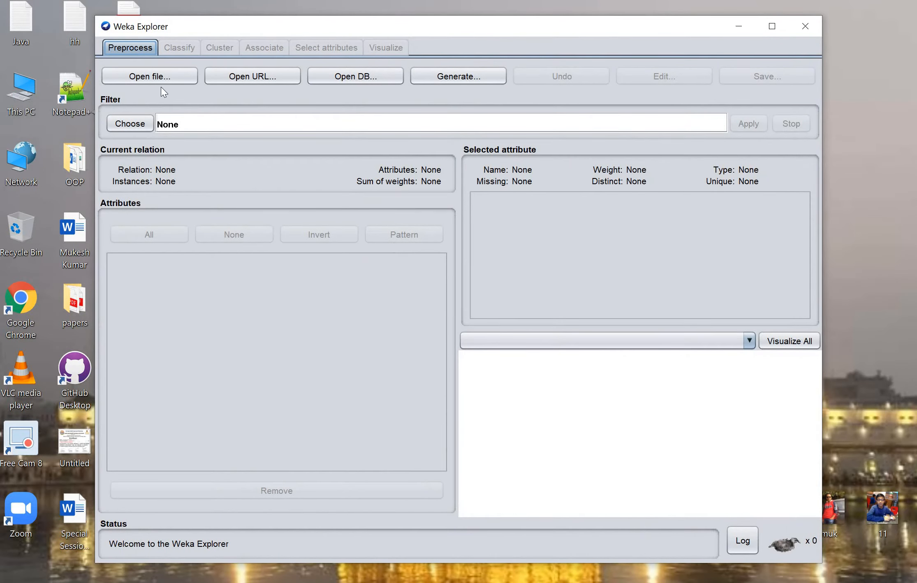
click(159, 76)
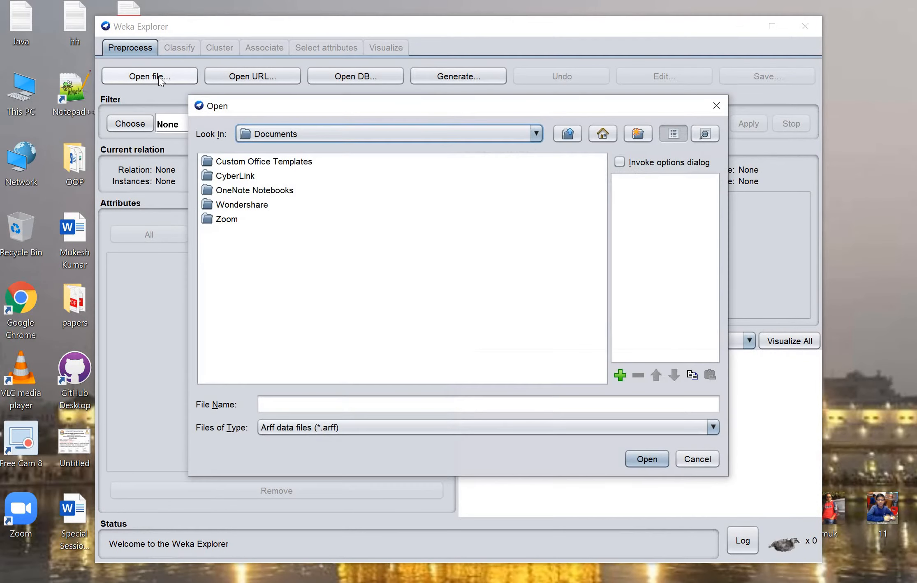
click(476, 131)
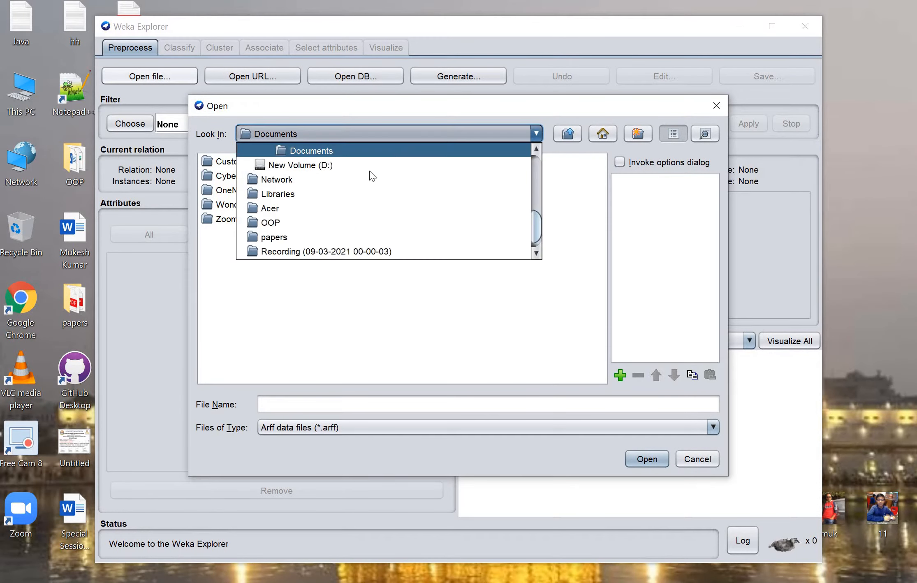
scroll(331, 207, up, 3)
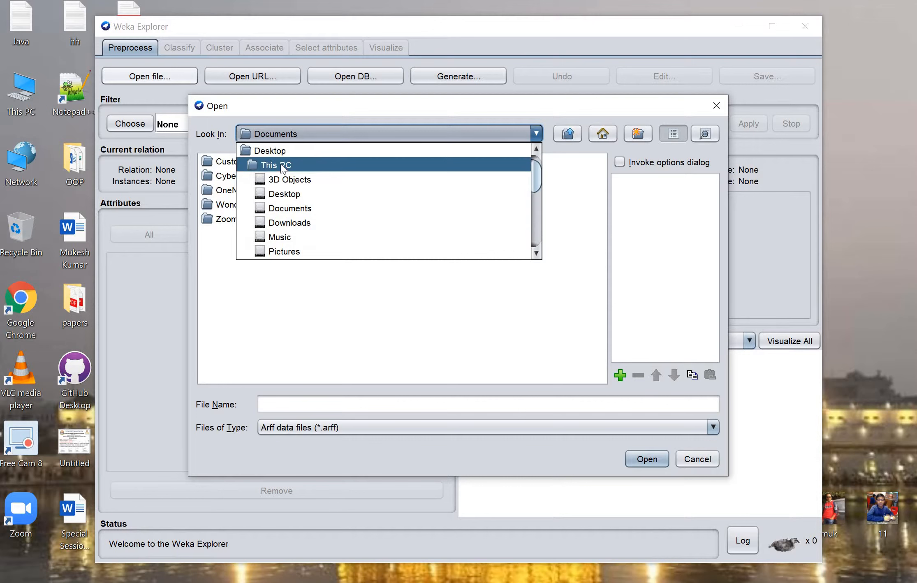
click(280, 165)
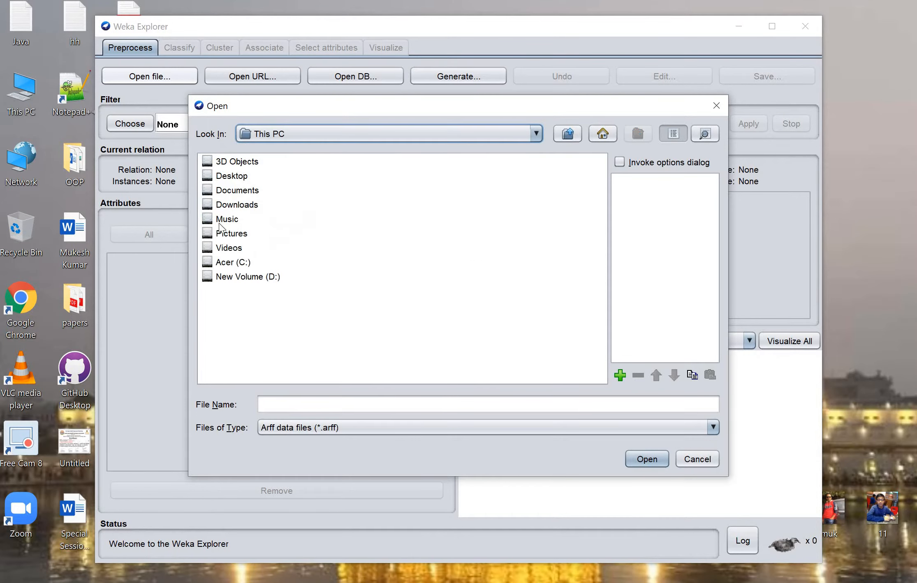
double_click(234, 266)
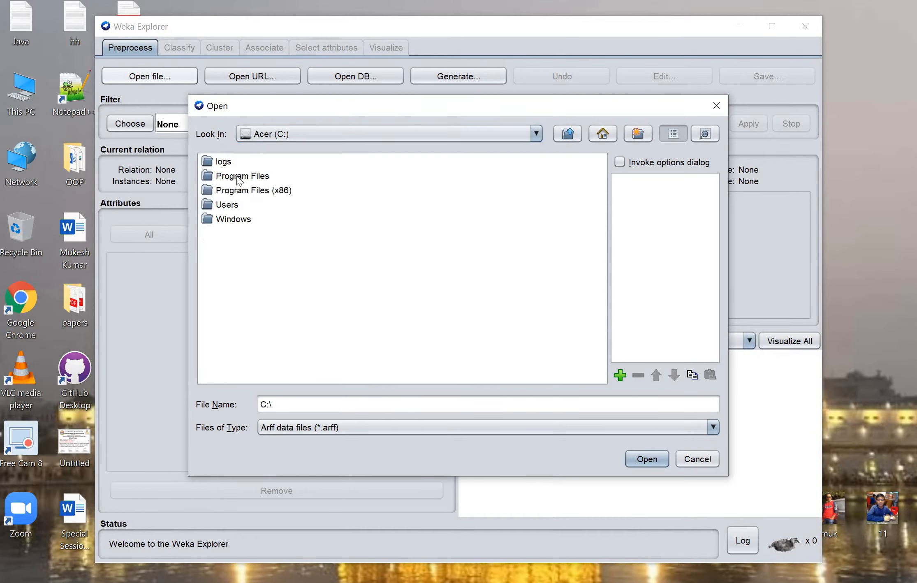
Load diabetes.arff from the Program Files\Weka-3-8-4\data folder.
click(240, 176)
key(Return)
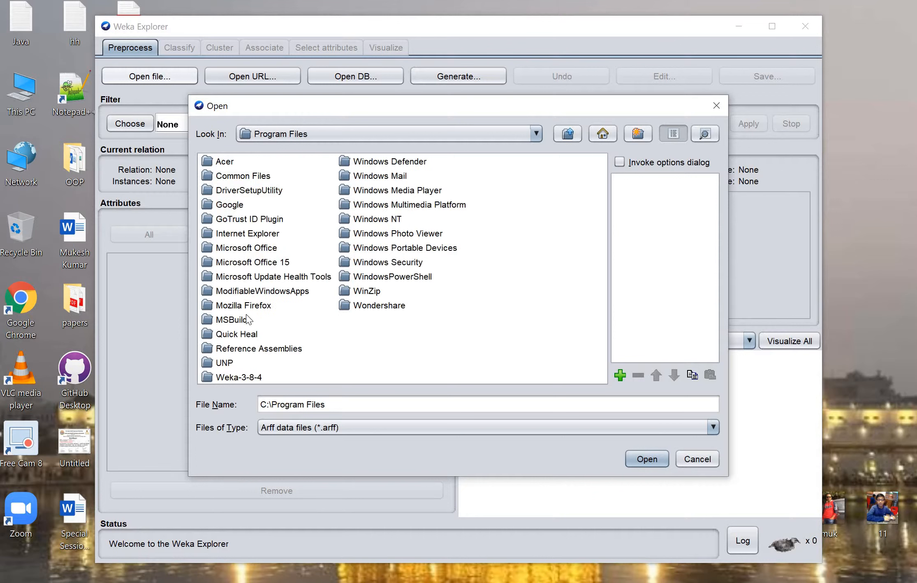
click(238, 376)
key(Return)
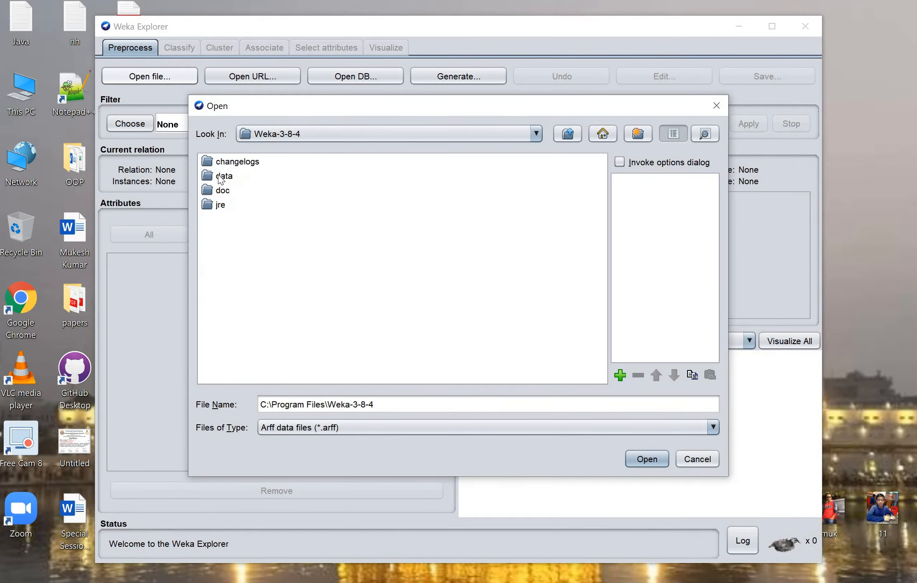
click(221, 177)
key(Return)
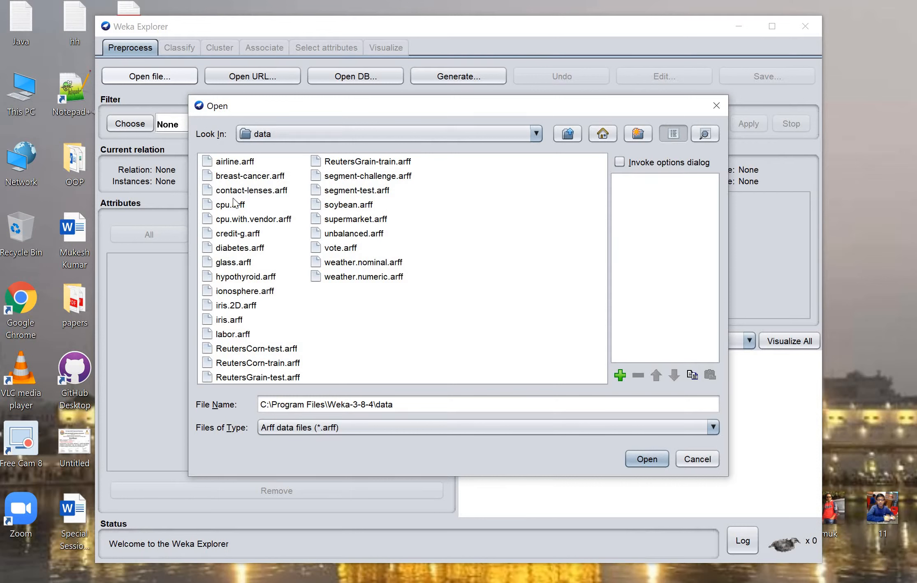
click(242, 249)
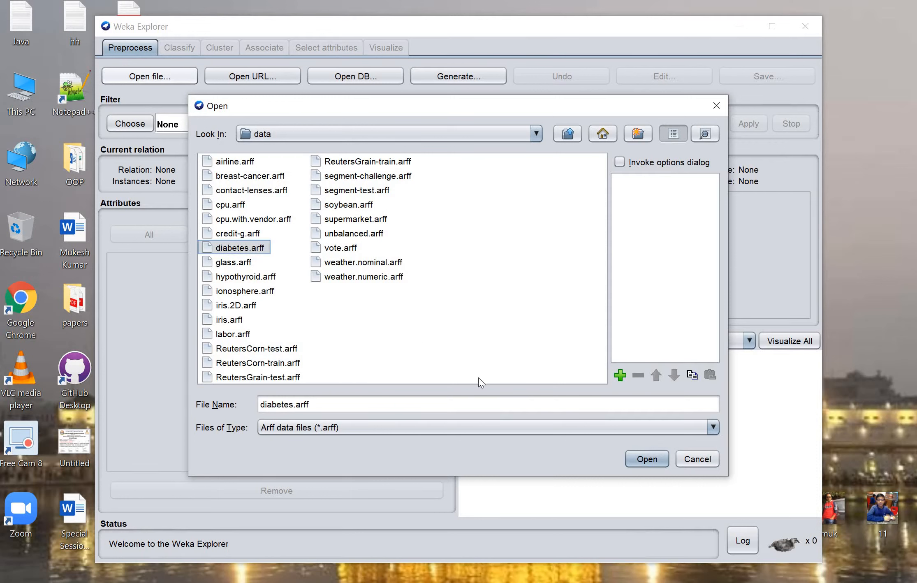
click(640, 457)
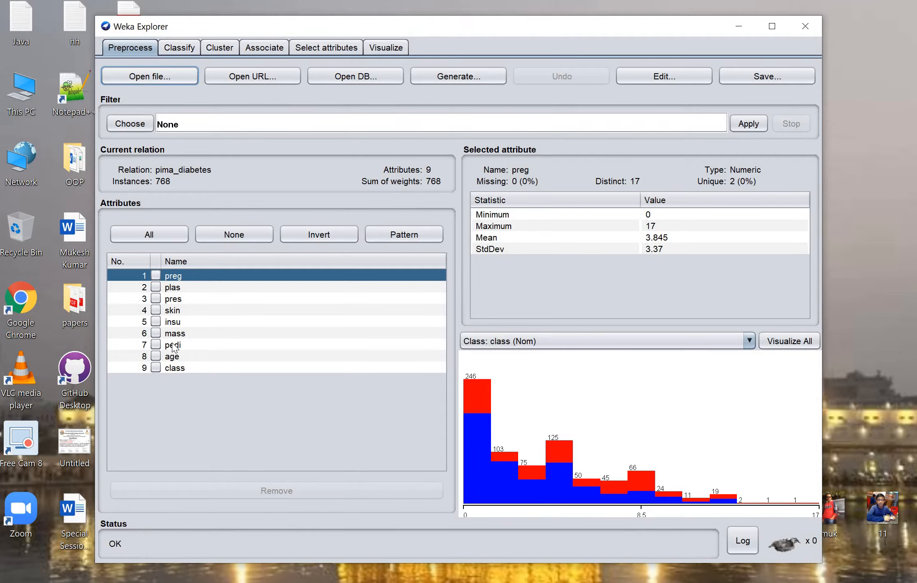
Examine the label counts and distribution chart of the class attribute, leaving the attribute unmarked.
click(159, 367)
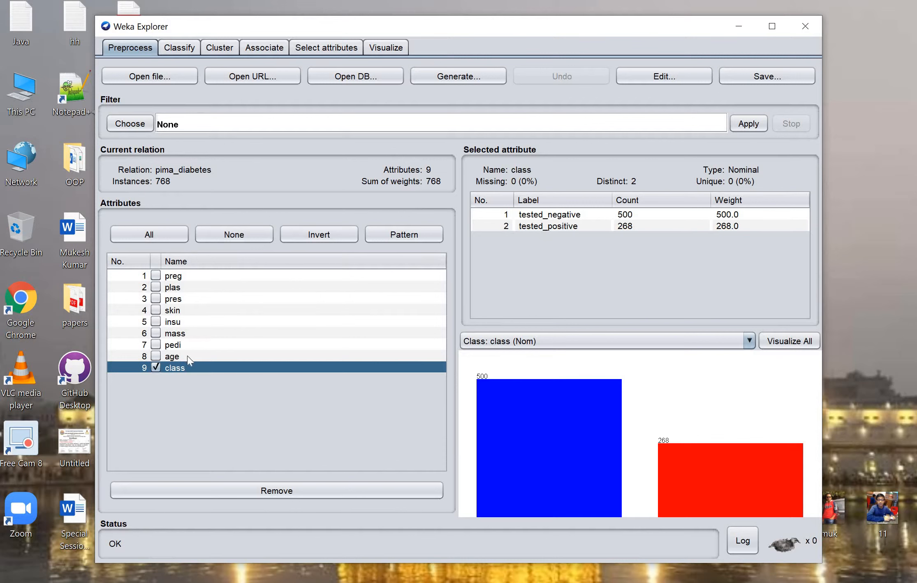
click(157, 367)
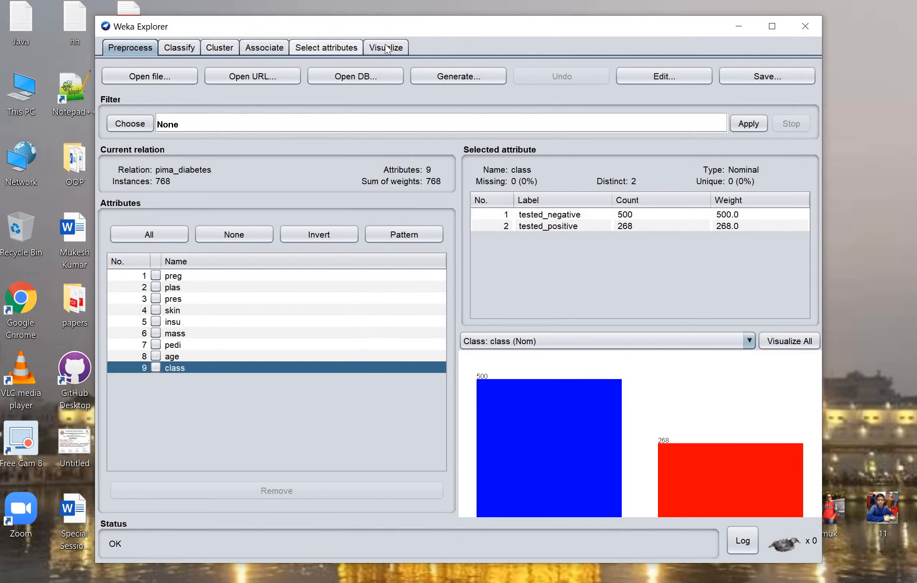
For classification, look through the rules, trees, functions and bayes classifiers and choose ZeroR from the rules group.
click(178, 48)
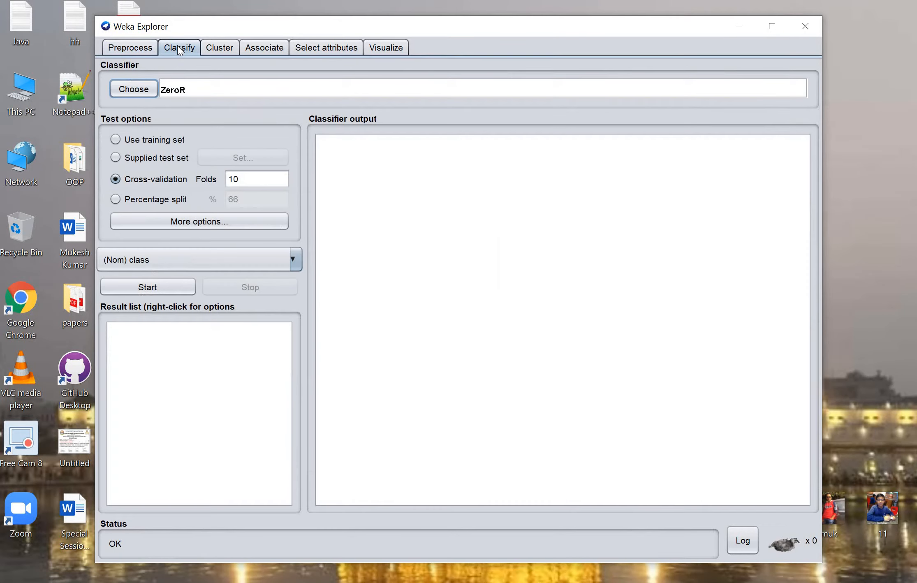
click(143, 90)
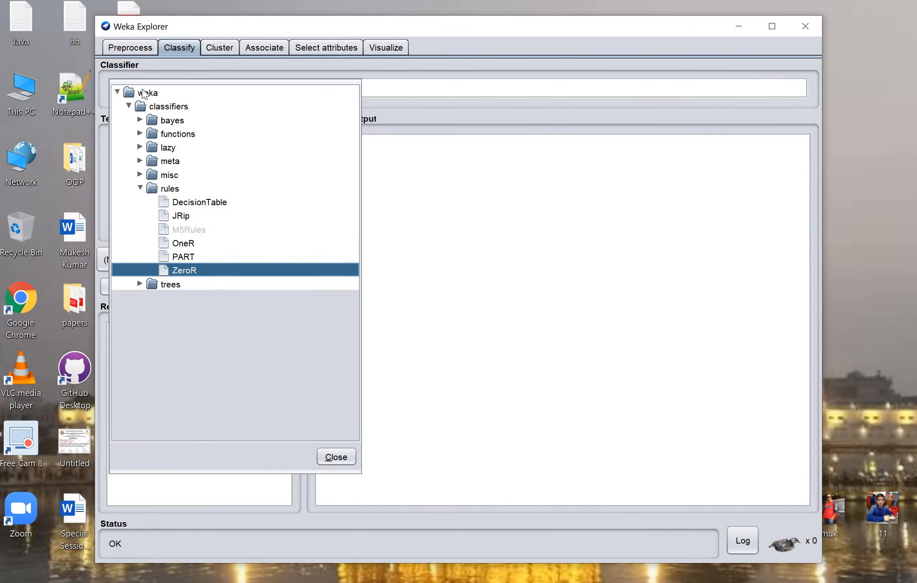
click(391, 76)
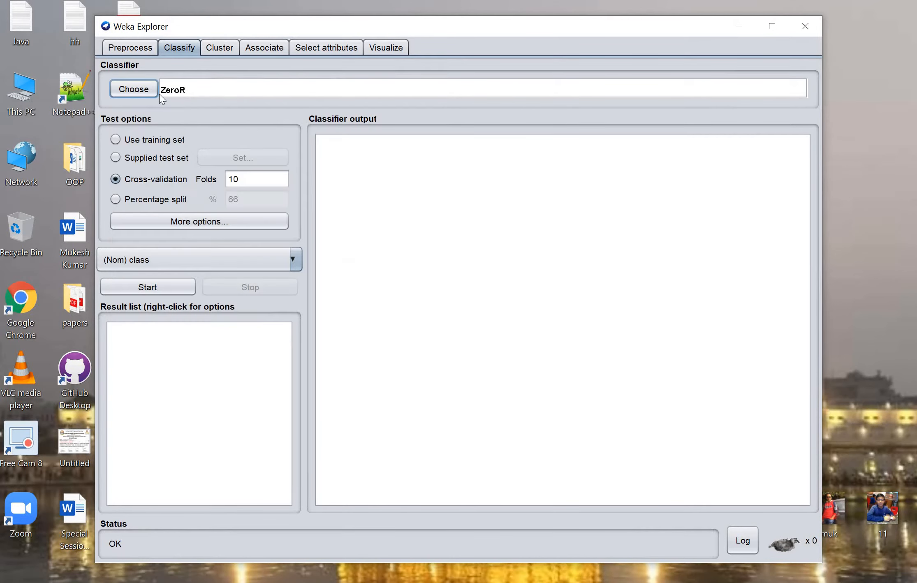
click(134, 91)
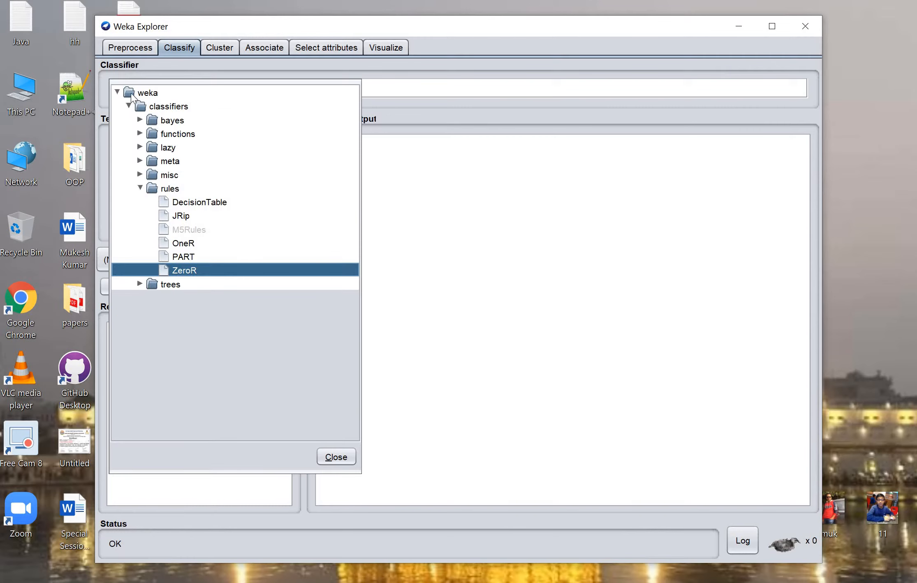
click(140, 188)
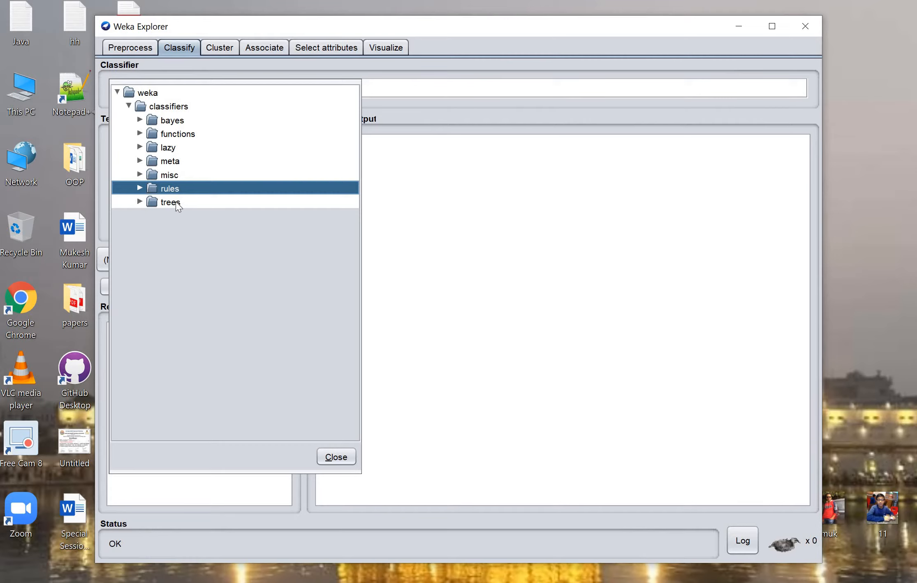
click(140, 201)
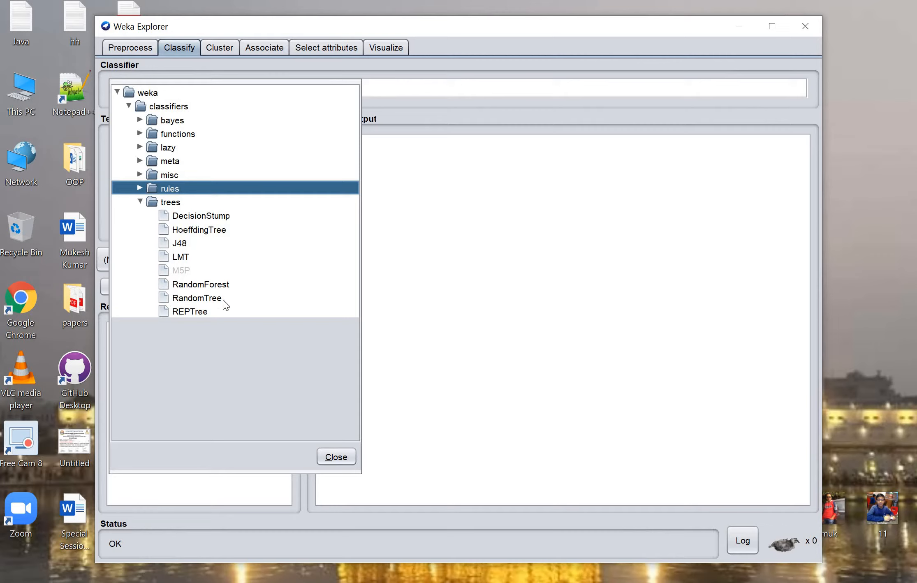
click(141, 188)
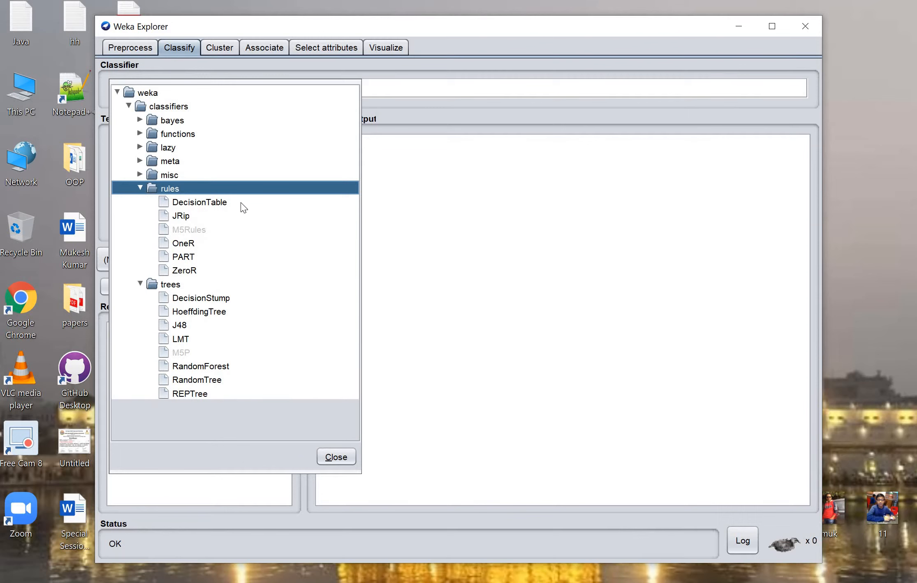
click(139, 133)
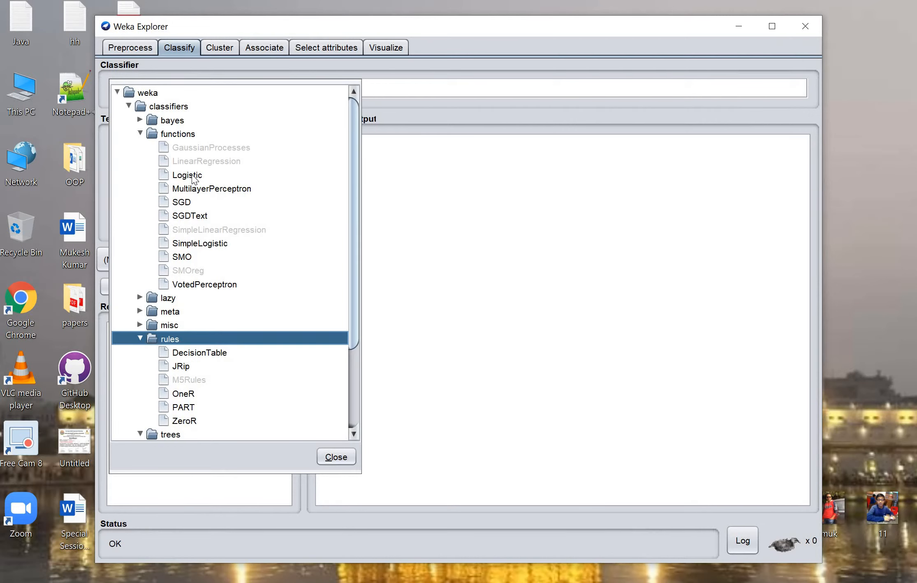
click(140, 120)
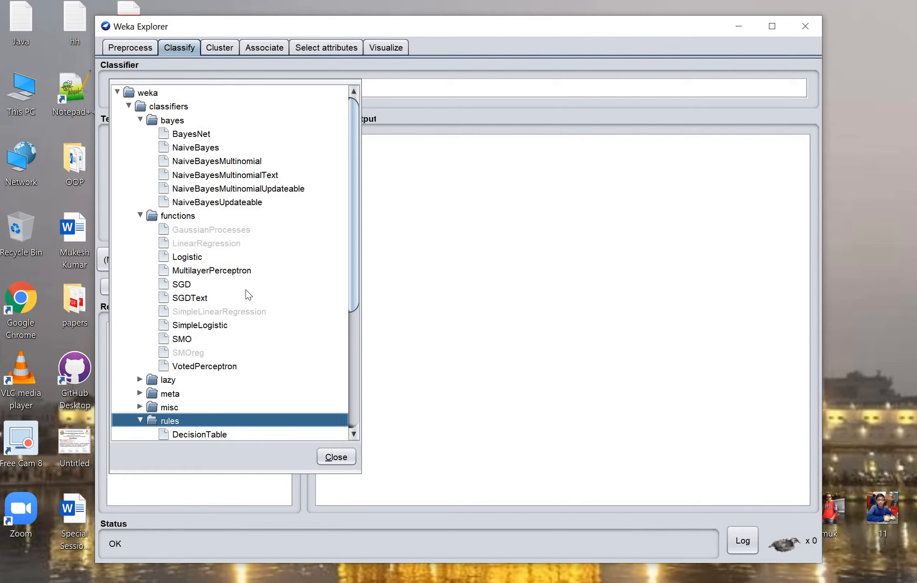
scroll(254, 274, down, 1)
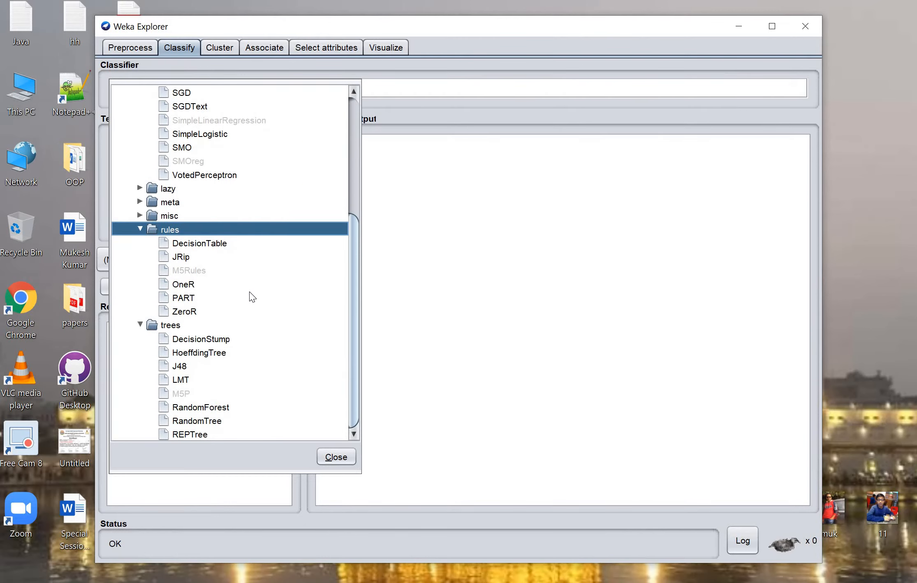
click(185, 313)
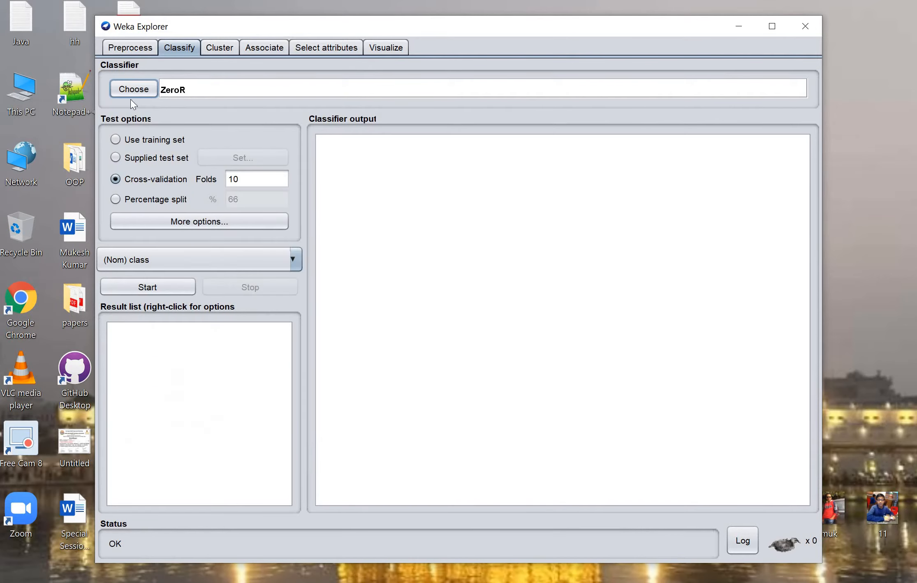
Open the ZeroR classifier's settings and read the detailed information on its synopsis and options.
click(201, 91)
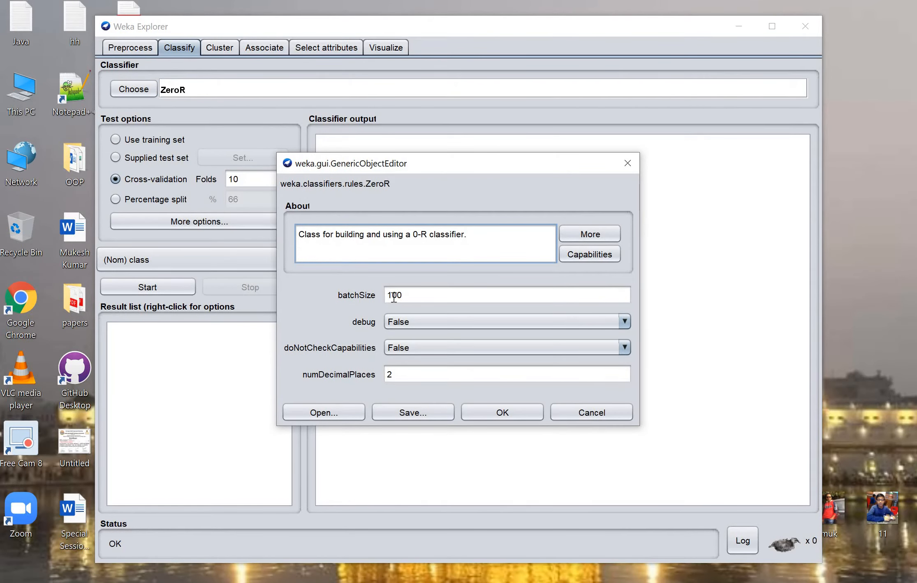
click(588, 234)
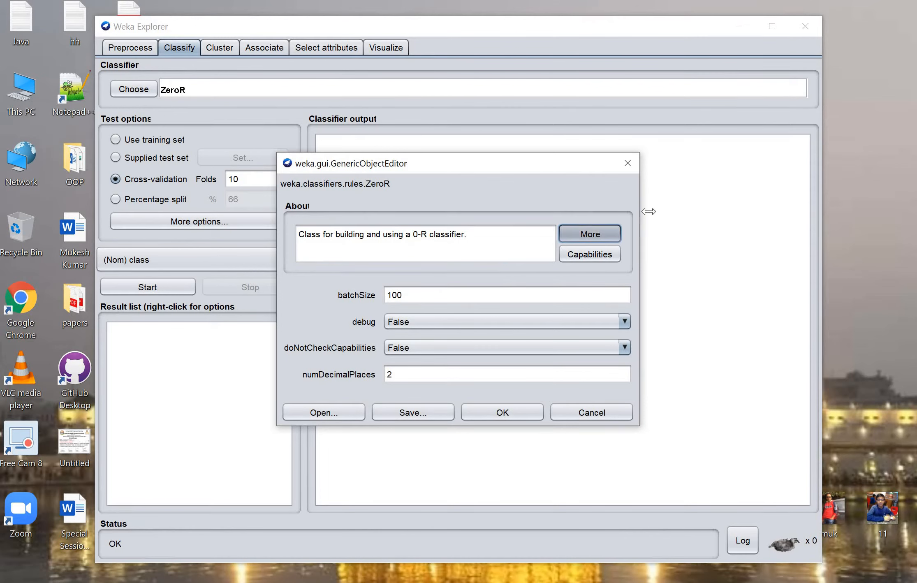
scroll(723, 317, down, 3)
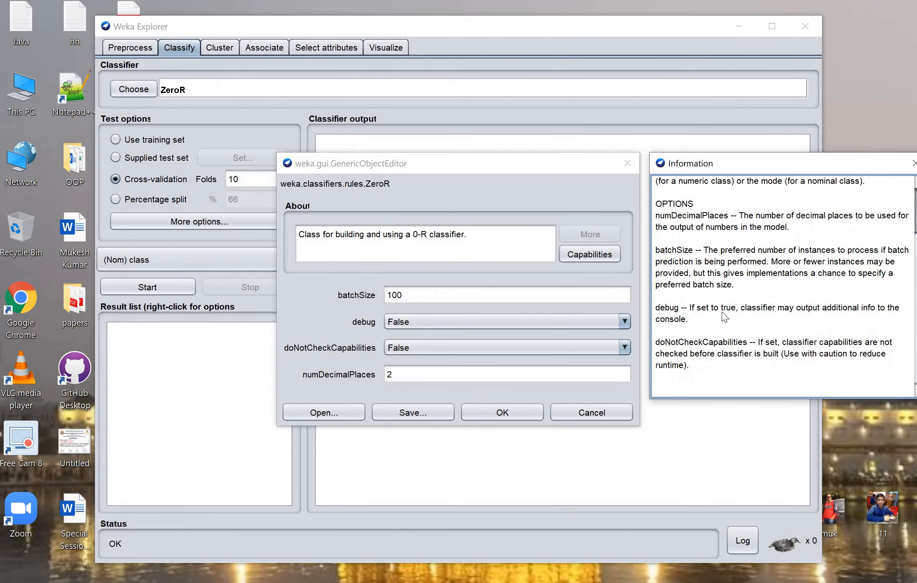
scroll(726, 292, up, 3)
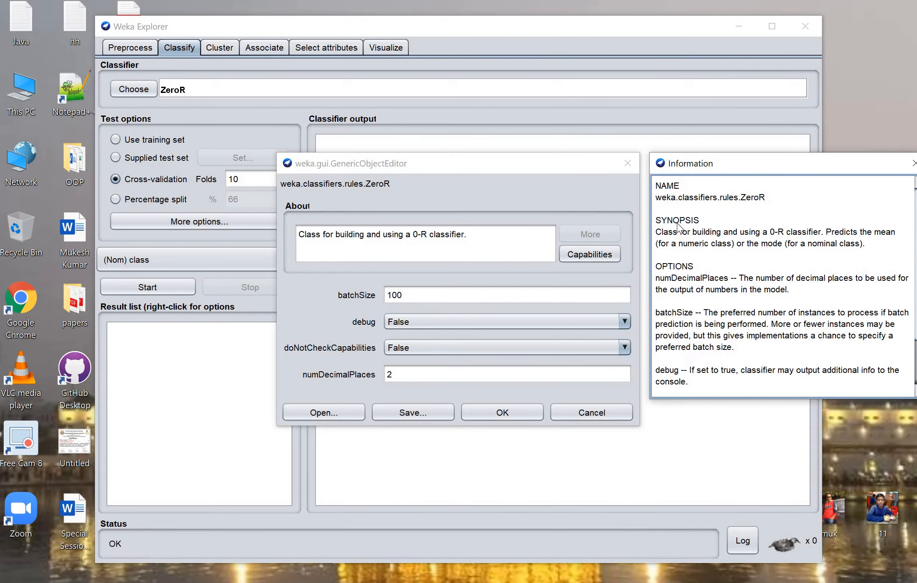
scroll(680, 242, down, 2)
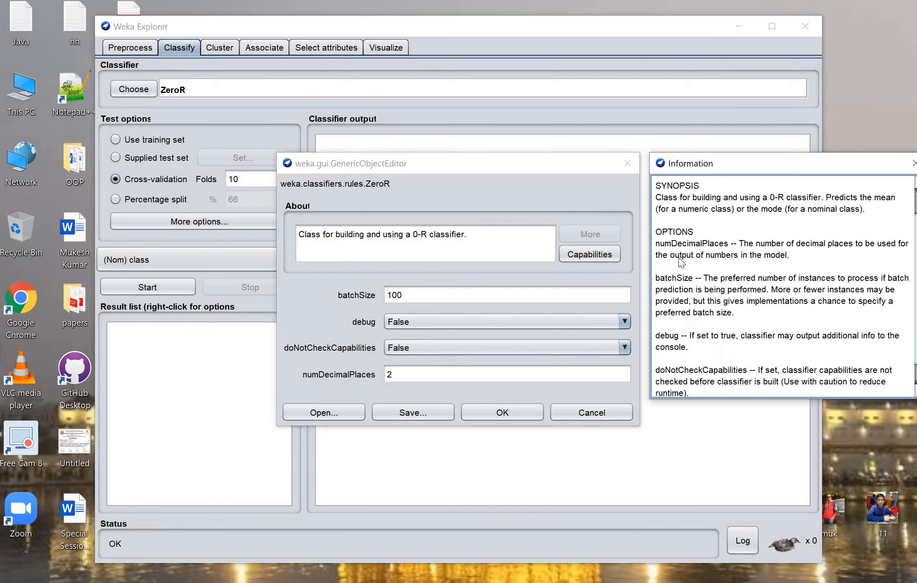
click(911, 167)
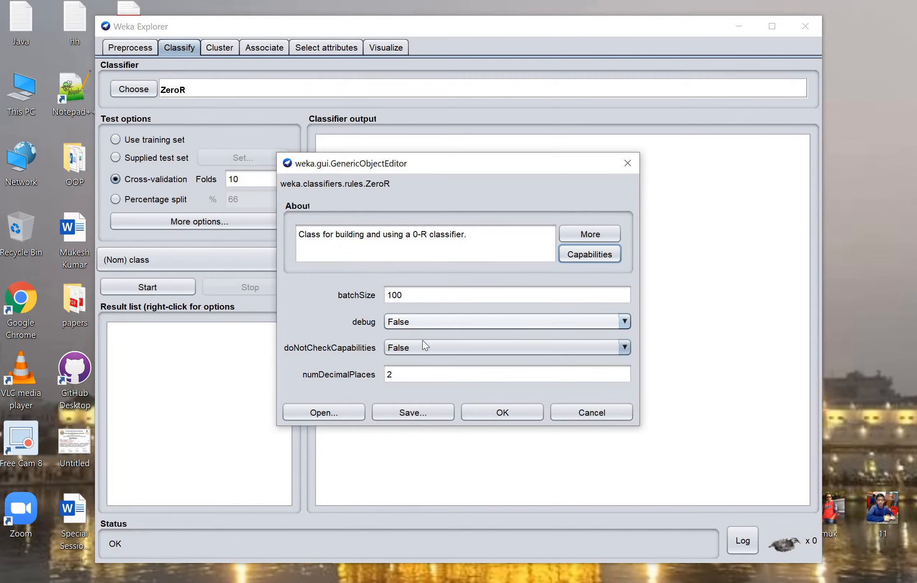
Review ZeroR's debug, doNotCheckCapabilities and numDecimalPlaces settings and accept them as they are.
click(424, 323)
click(419, 352)
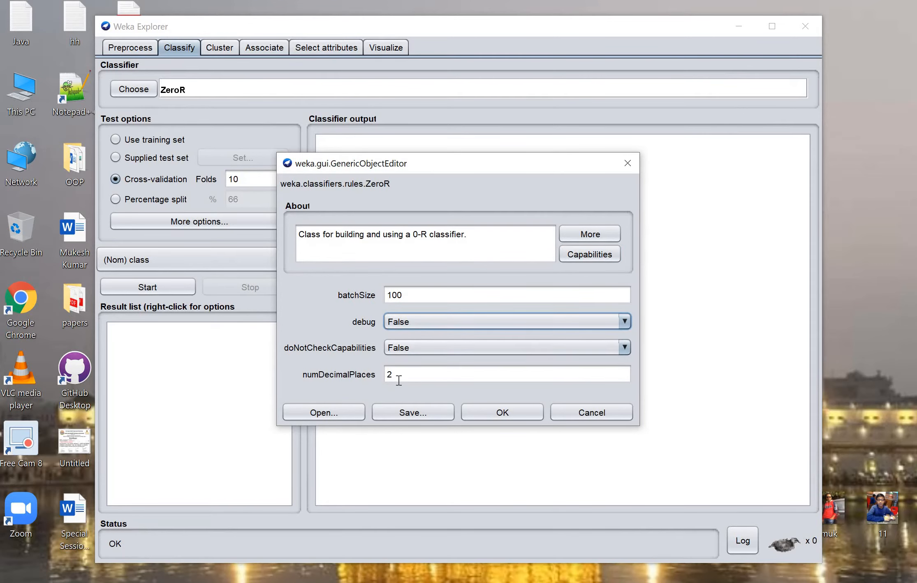
click(410, 374)
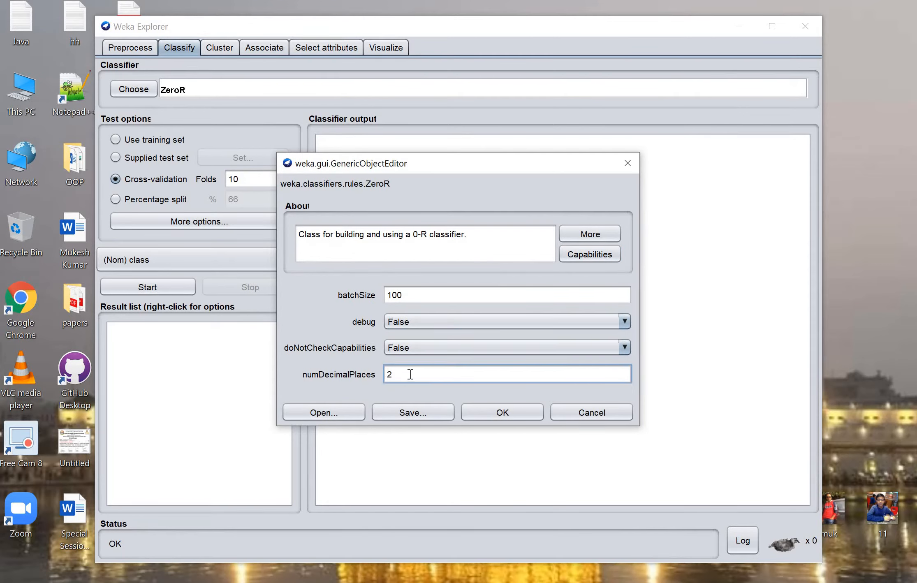
click(499, 413)
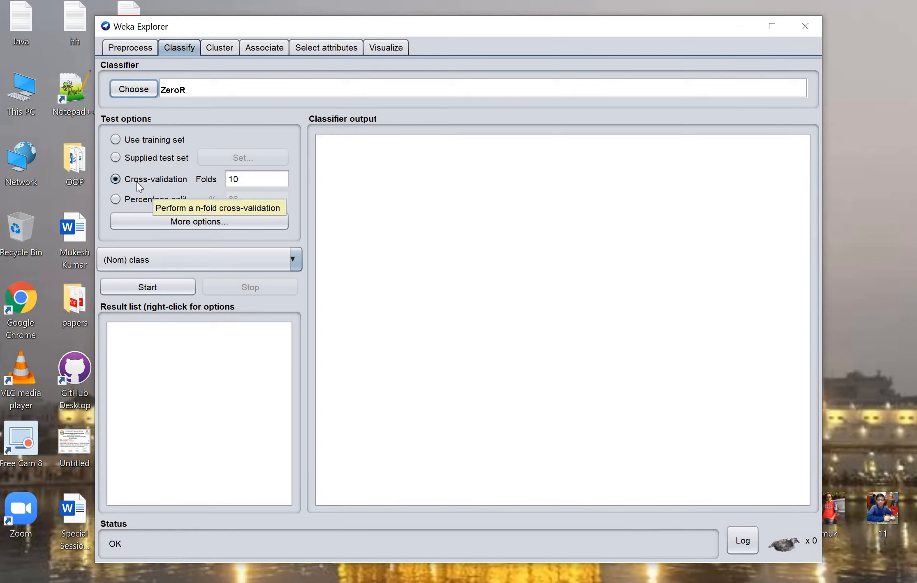
Set the number of cross-validation folds to 12.
drag(241, 180, 218, 182)
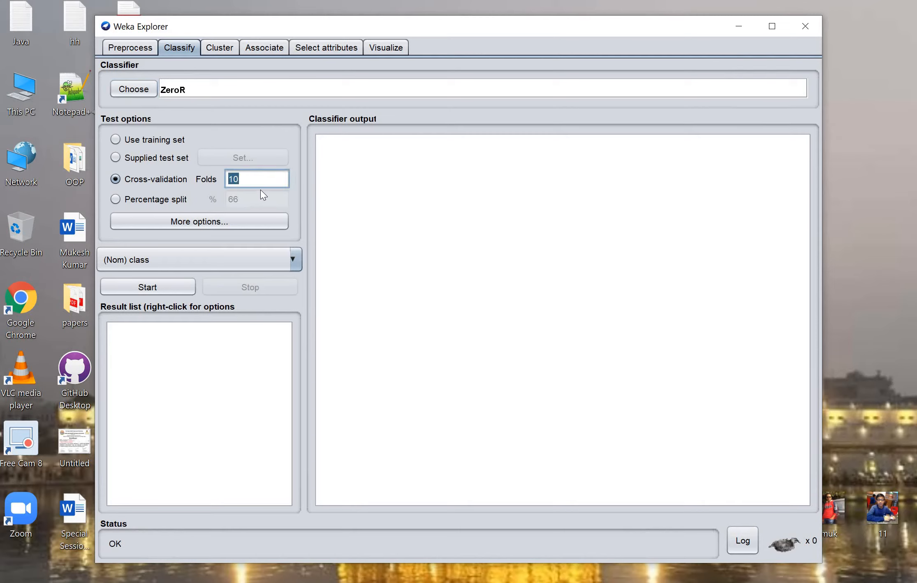
text(12)
Select a 66% percentage split as the test option and view the additional classifier evaluation options without changing them.
click(145, 200)
click(225, 202)
double_click(227, 200)
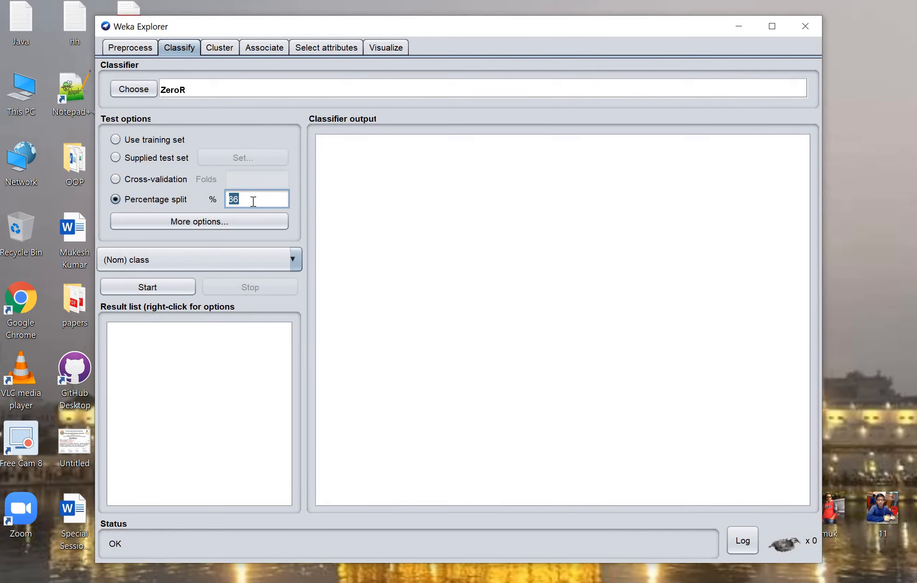
click(212, 222)
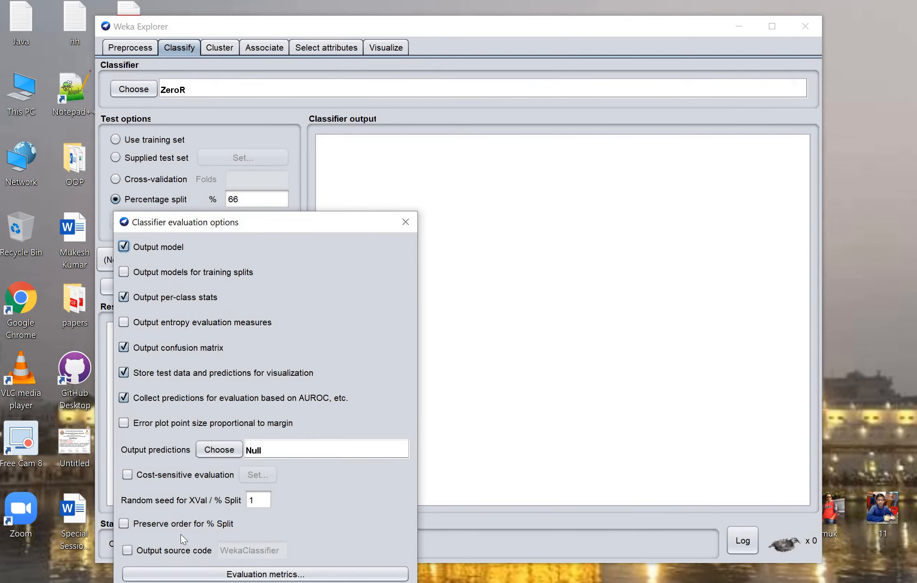
click(406, 222)
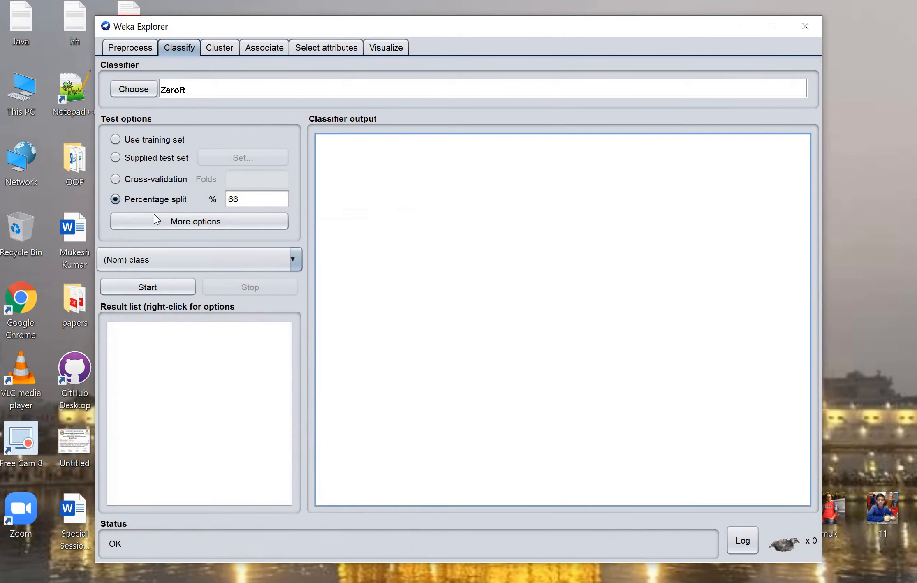
Look through the attributes available as prediction target and choose the nominal class attribute.
click(167, 257)
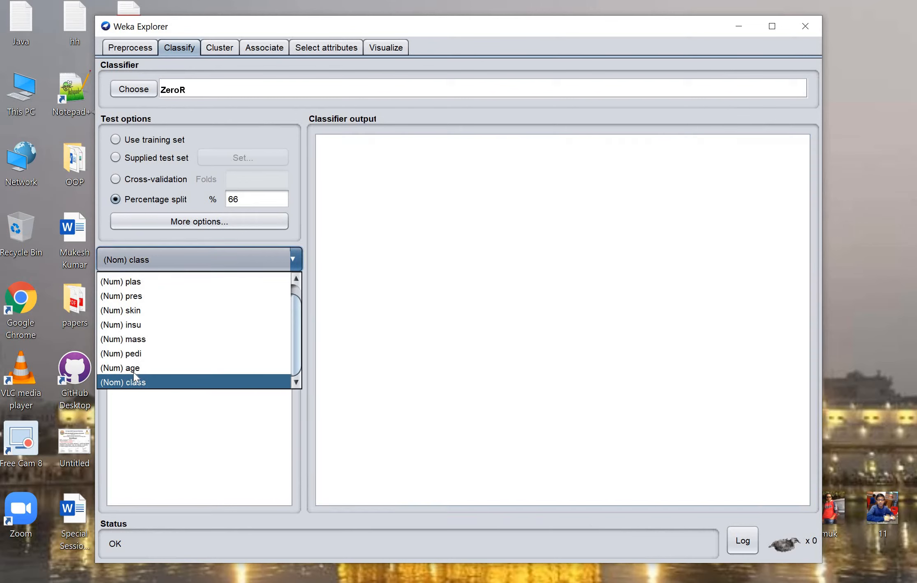
click(155, 254)
click(164, 259)
click(141, 383)
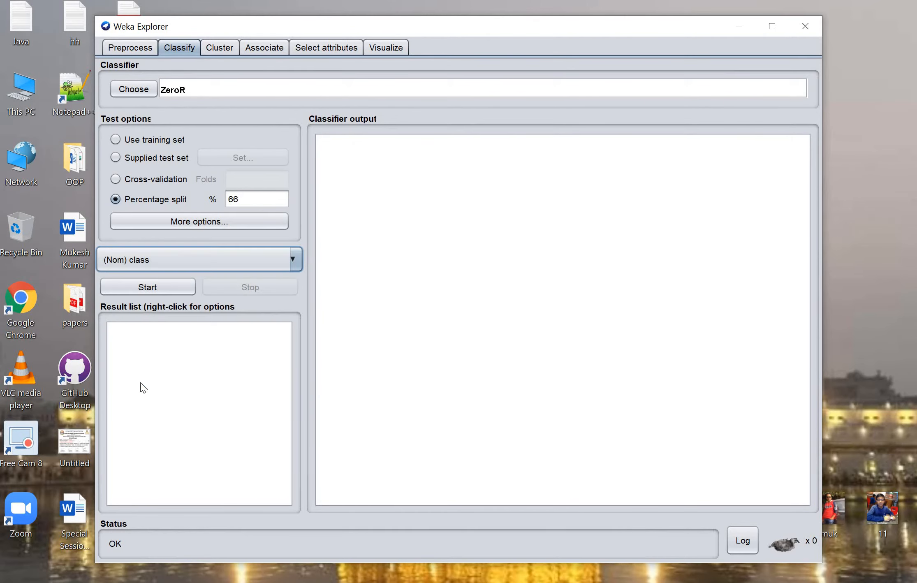
Switch the test option back to cross-validation with 10 folds and run the ZeroR classifier.
click(121, 178)
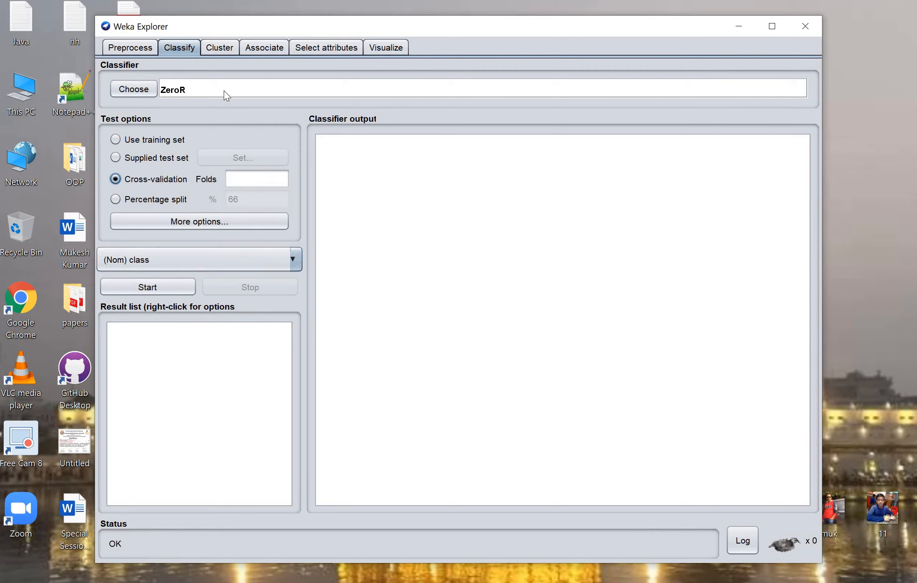
click(154, 287)
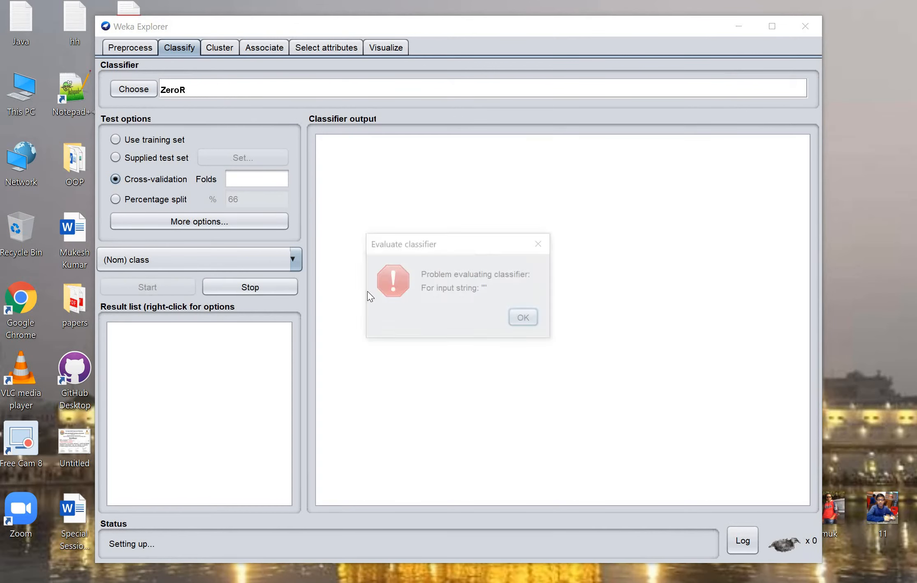
click(521, 318)
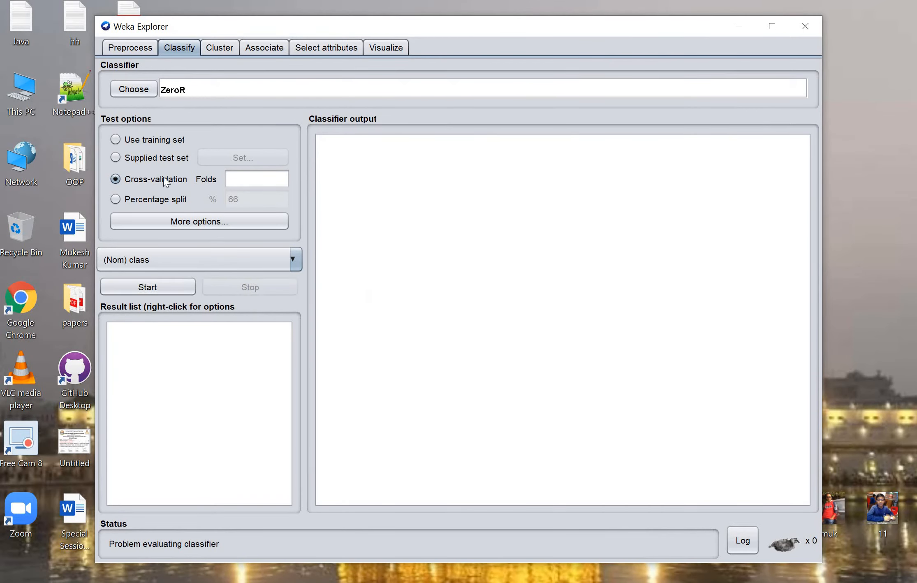
click(268, 181)
text(10)
click(159, 291)
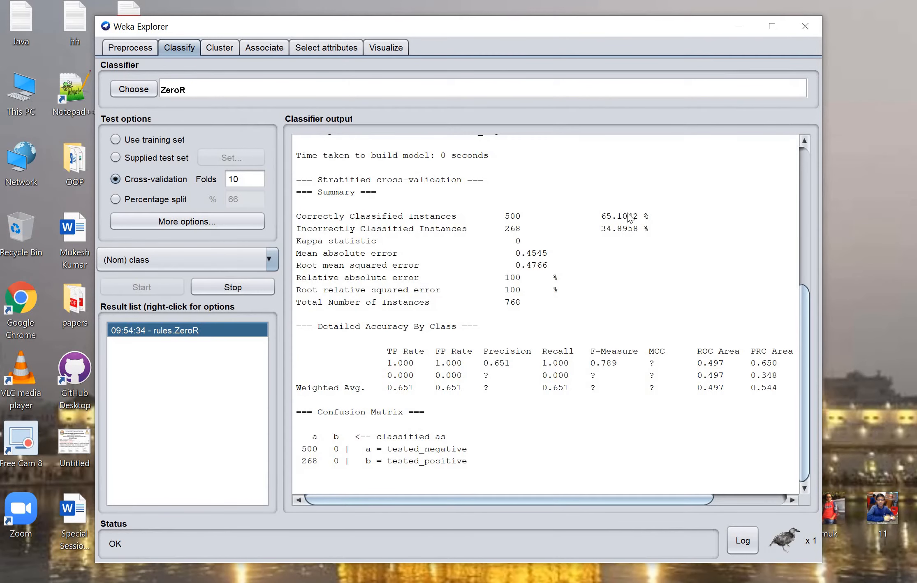
Maximize the Explorer window and read ZeroR's run information, cross-validation summary and percentage of correctly classified instances.
scroll(783, 224, up, 4)
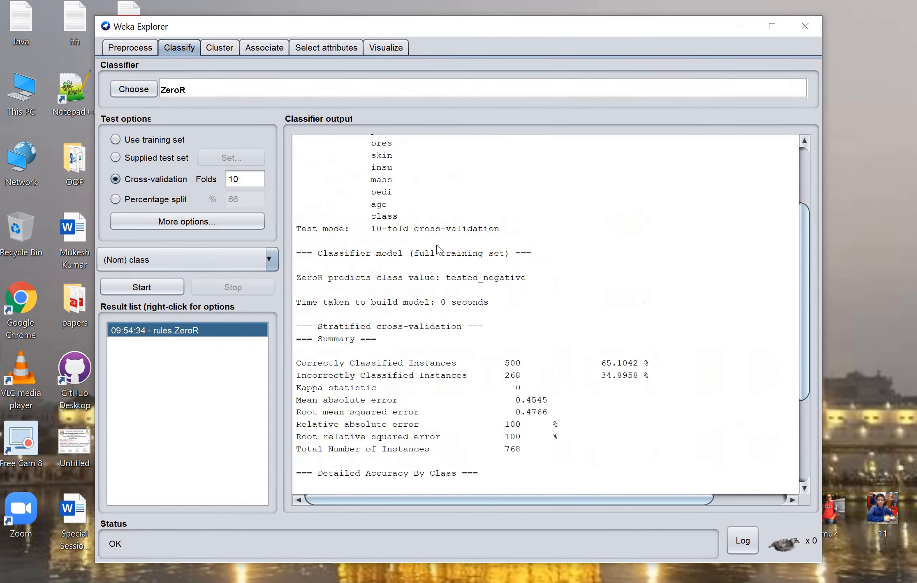
scroll(438, 248, up, 3)
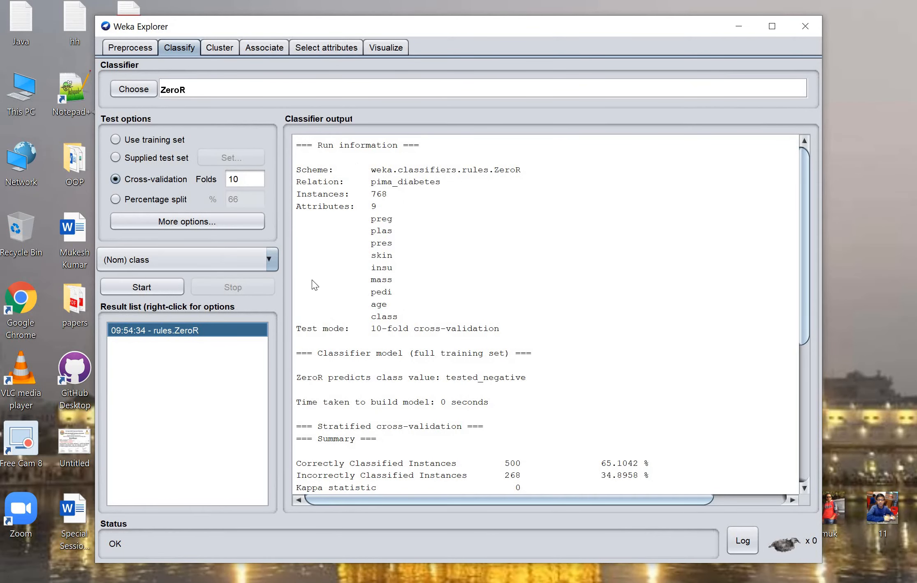
scroll(314, 285, down, 1)
click(772, 26)
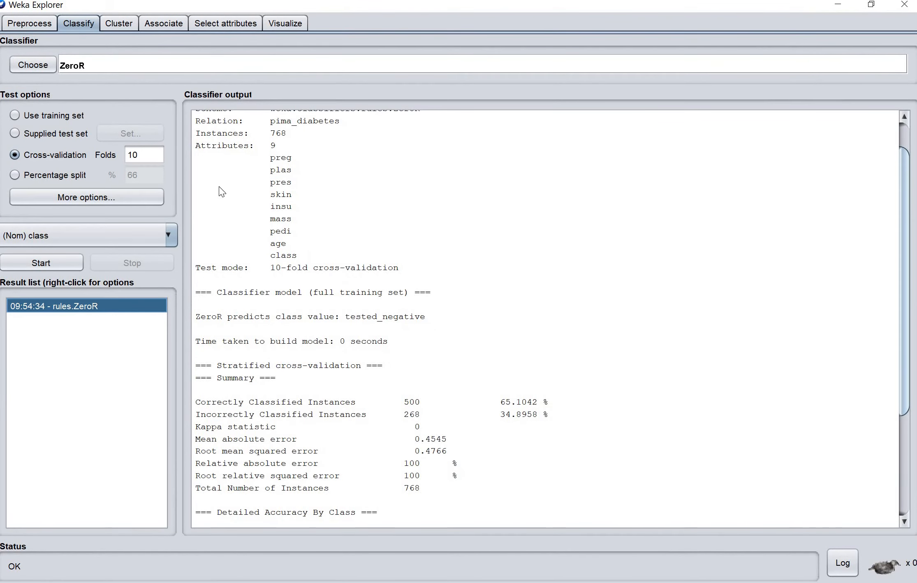
scroll(303, 237, down, 4)
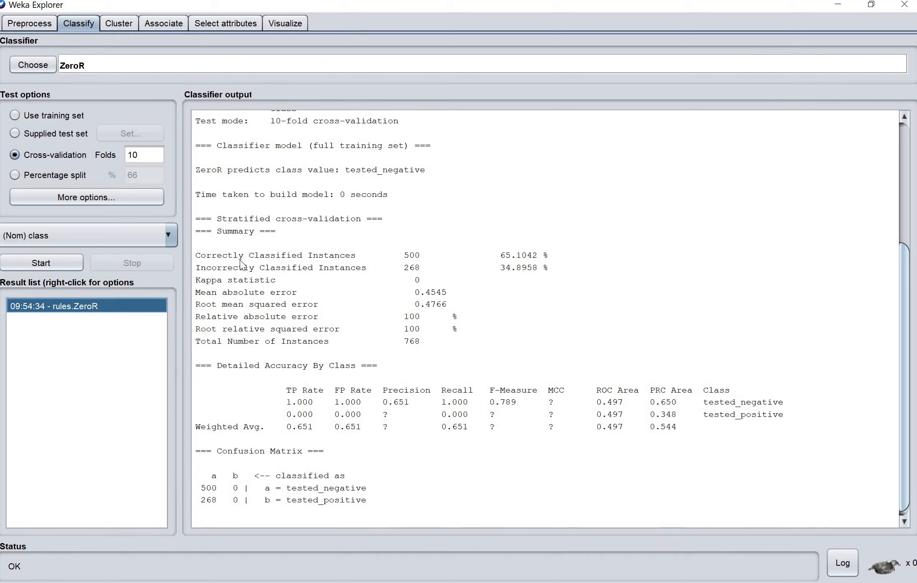
drag(201, 255, 346, 255)
drag(500, 256, 512, 257)
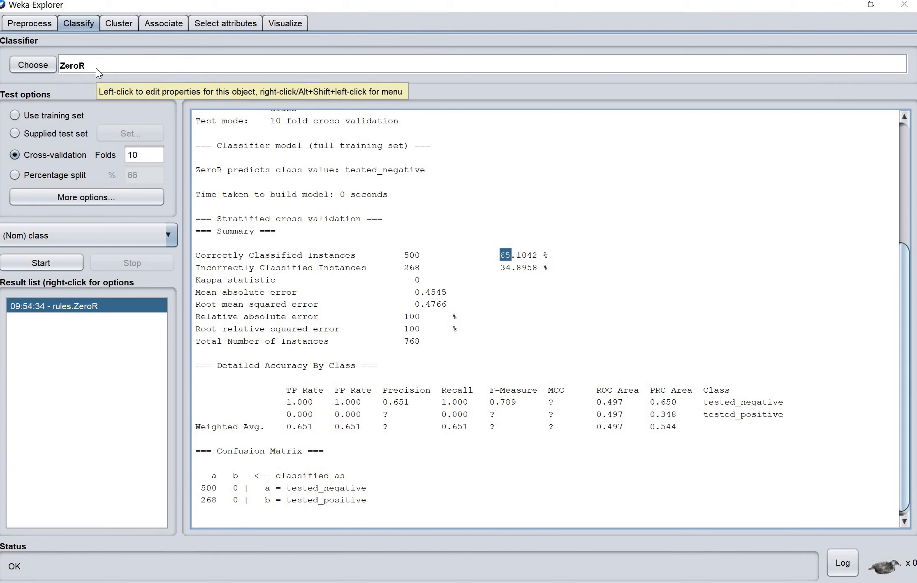
Choose the J48 classifier from the trees group and run it with 10-fold cross-validation.
click(29, 66)
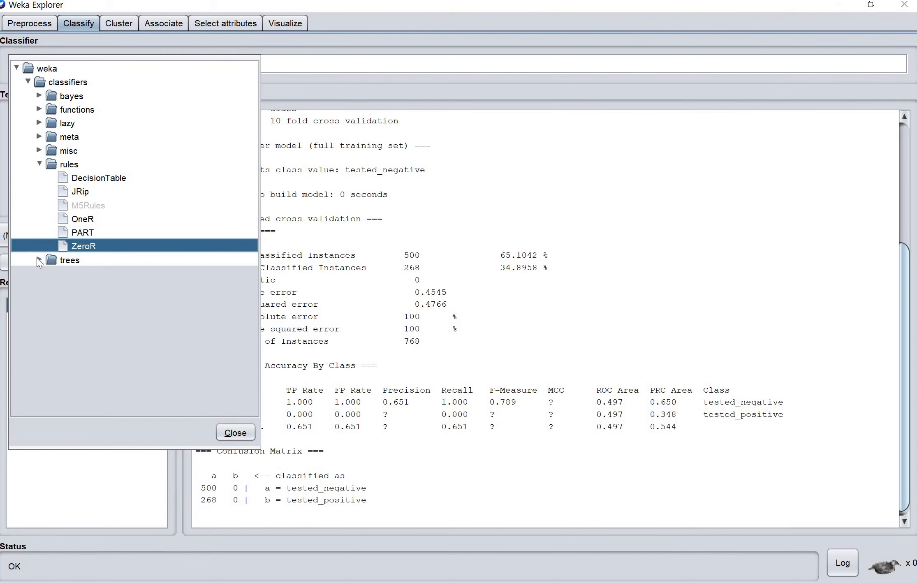
click(37, 259)
click(76, 302)
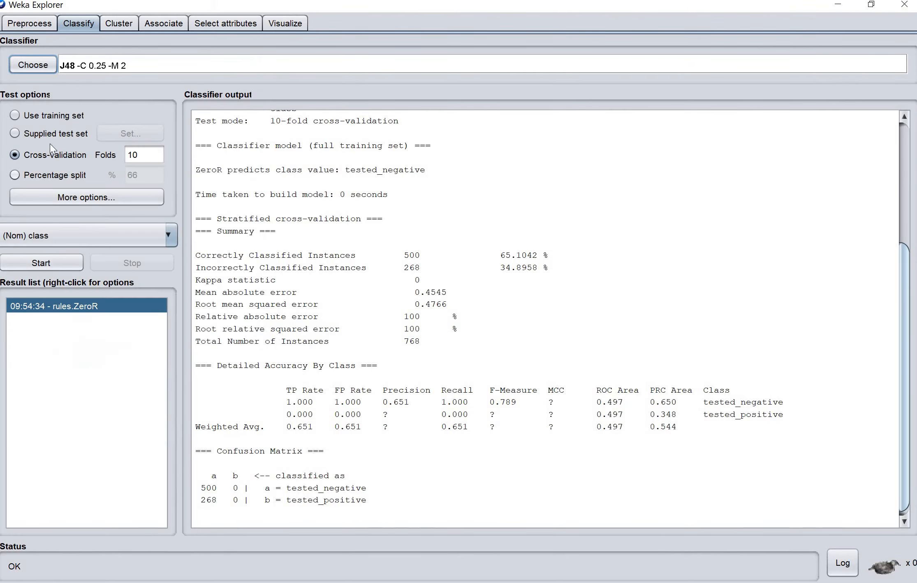
click(52, 262)
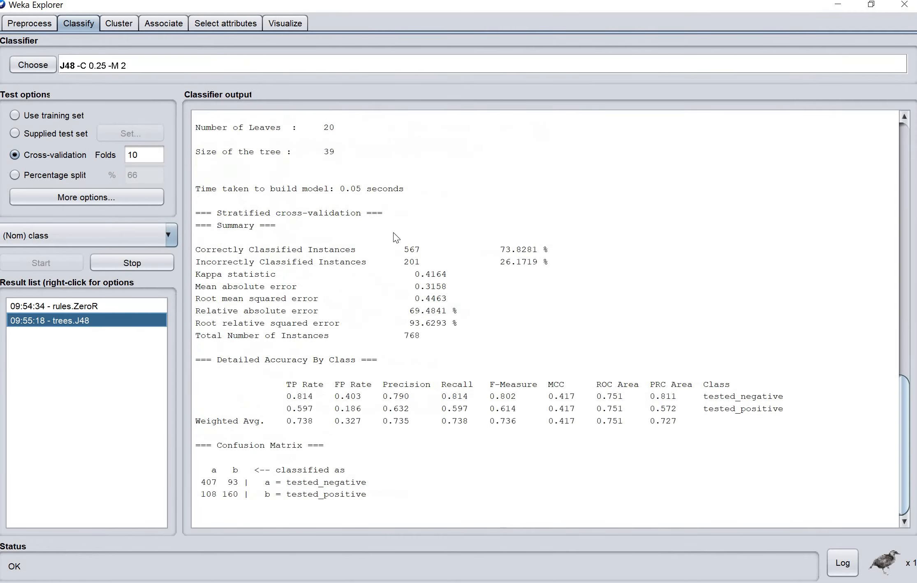
Compare the correctly classified percentages of the ZeroR and J48 results, and examine J48's detailed accuracy by class and confusion matrix.
click(82, 307)
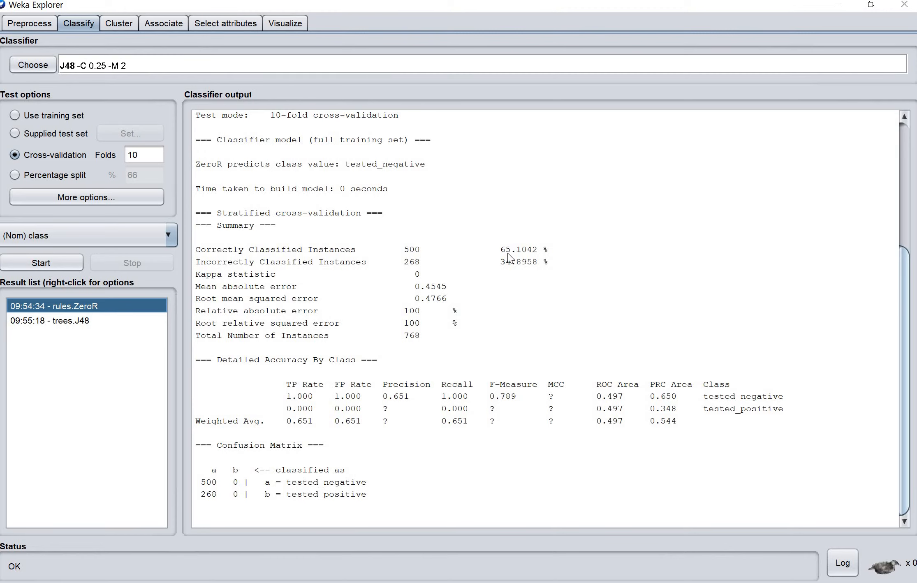
drag(501, 252, 532, 255)
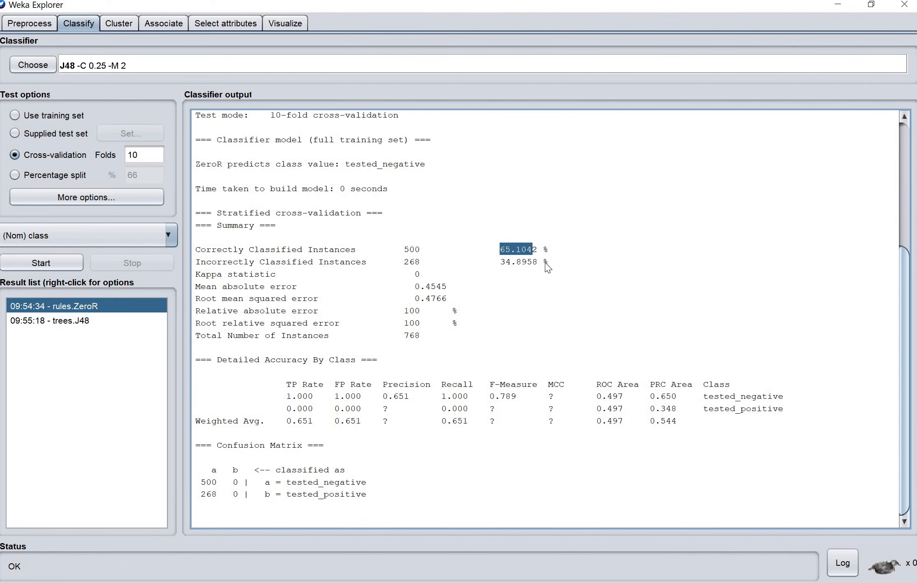
click(78, 325)
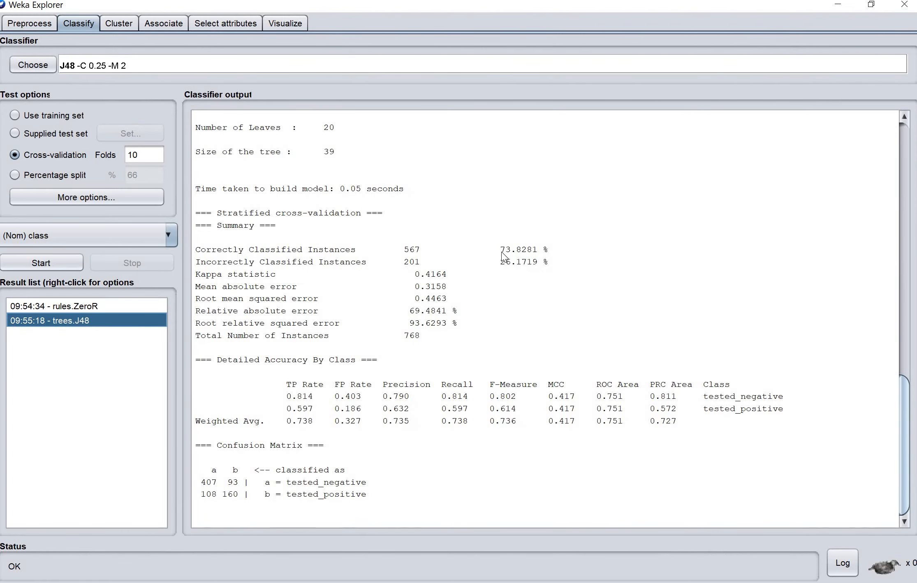
drag(501, 252, 536, 253)
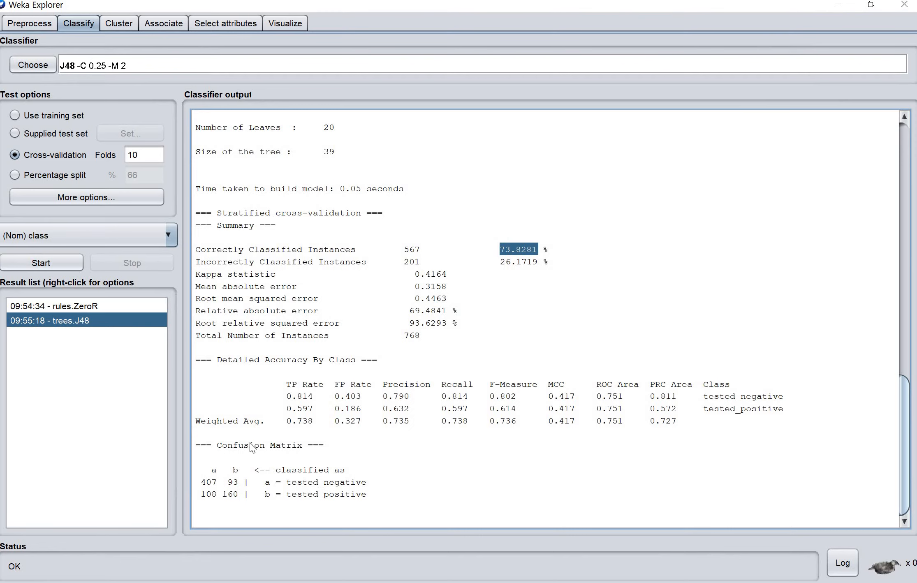
drag(222, 445, 362, 509)
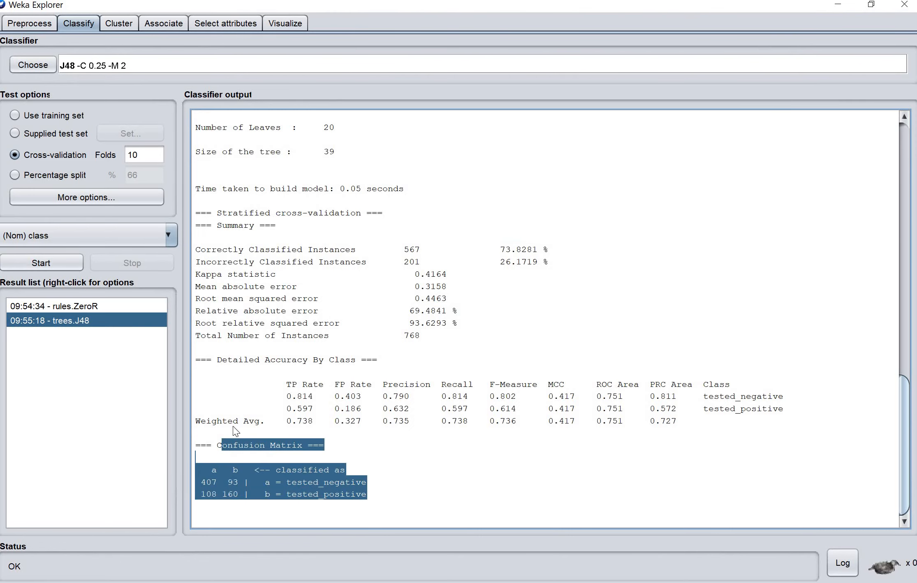
drag(227, 361, 369, 363)
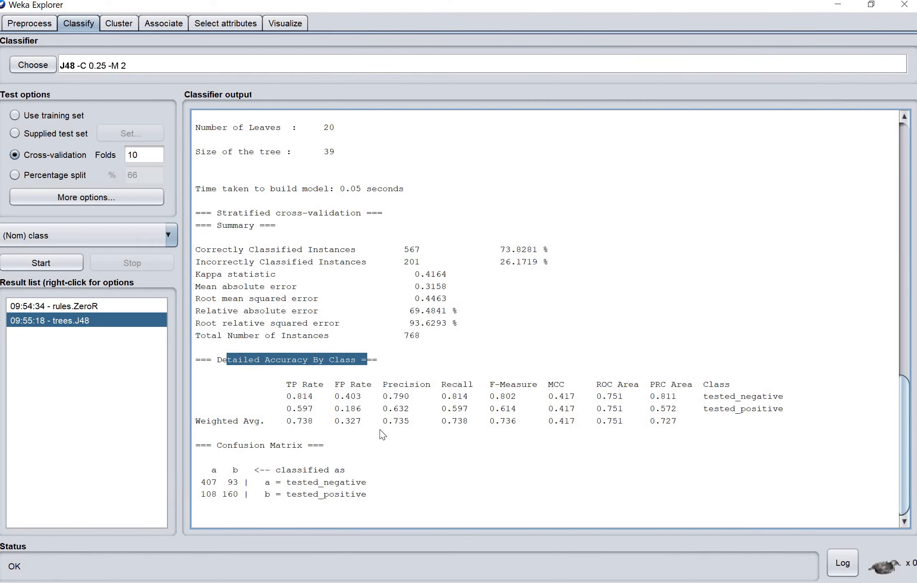
drag(217, 445, 324, 446)
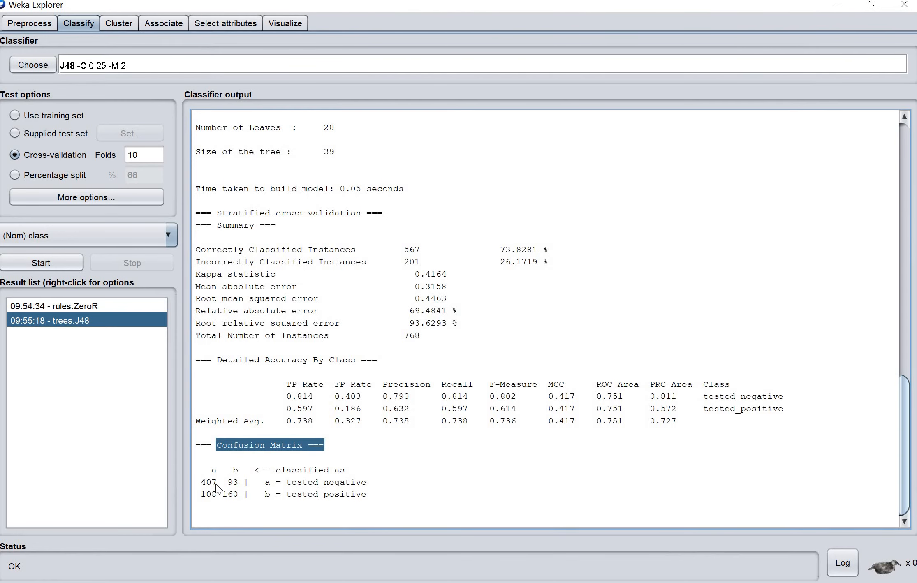
Check the dataset's tested_negative and tested_positive counts for the class attribute against J48's confusion matrix.
click(40, 23)
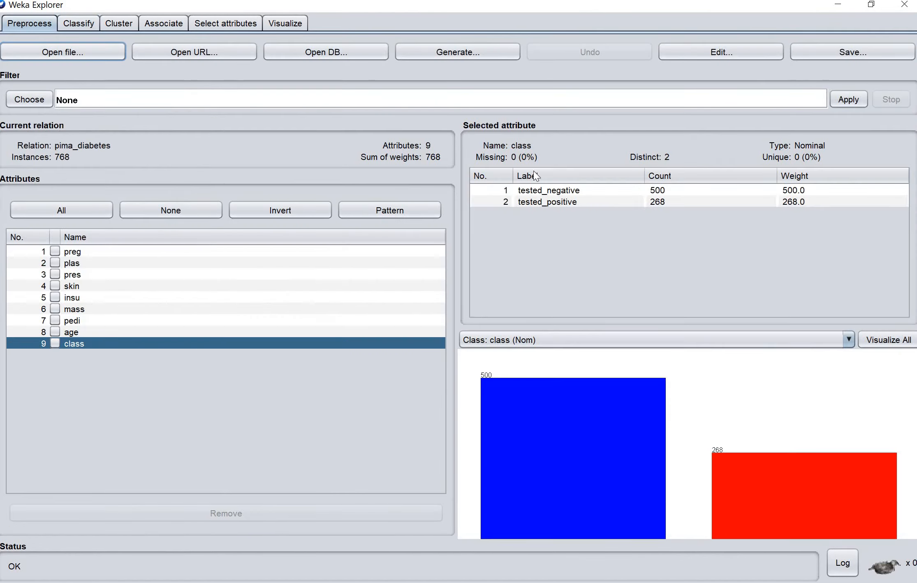
click(71, 341)
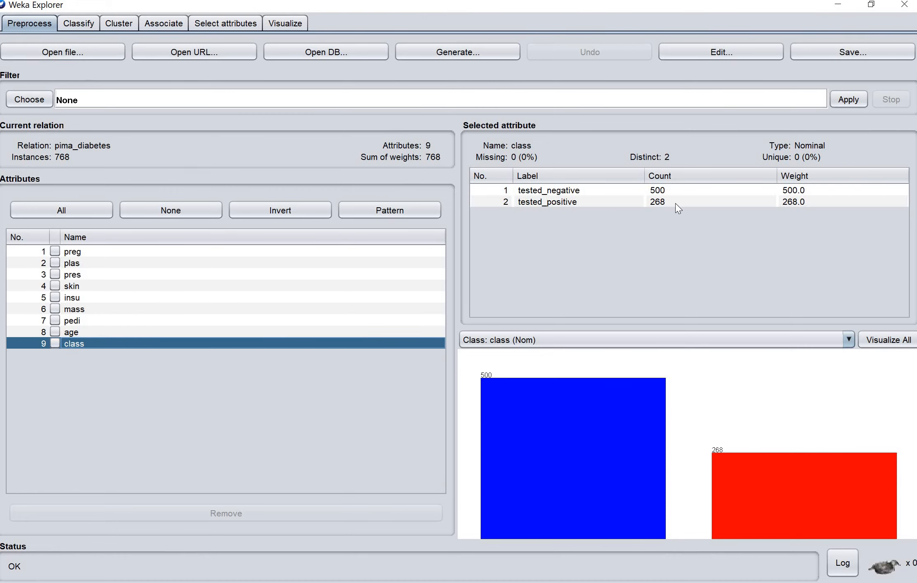
click(77, 22)
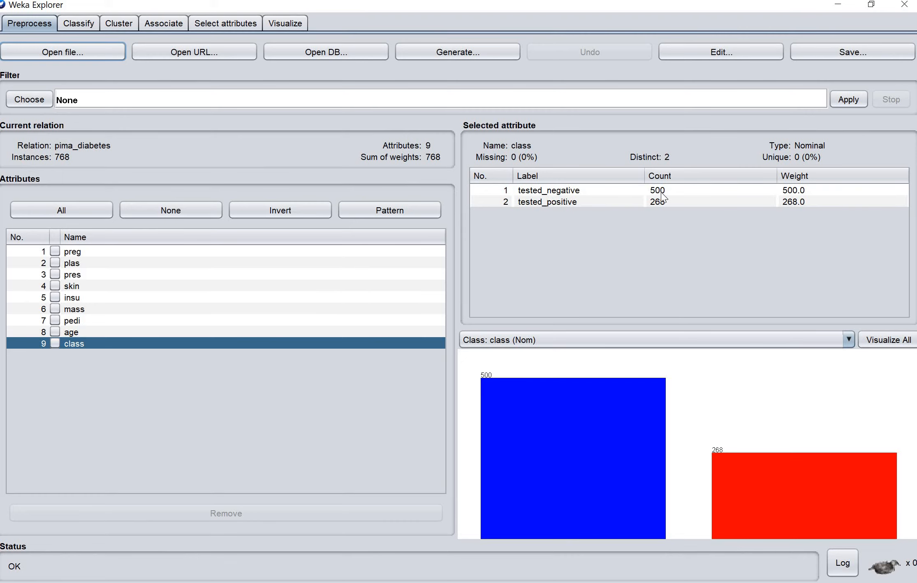
click(79, 24)
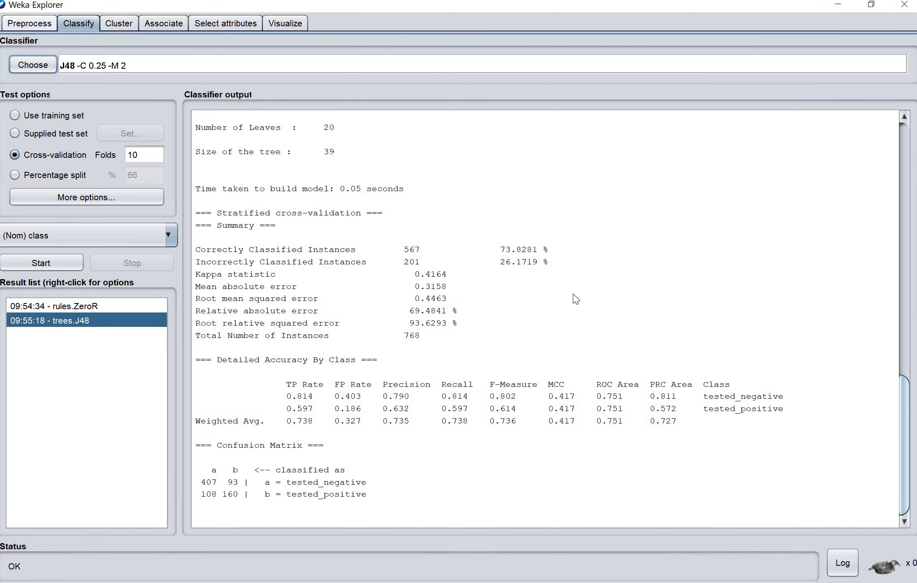
click(33, 27)
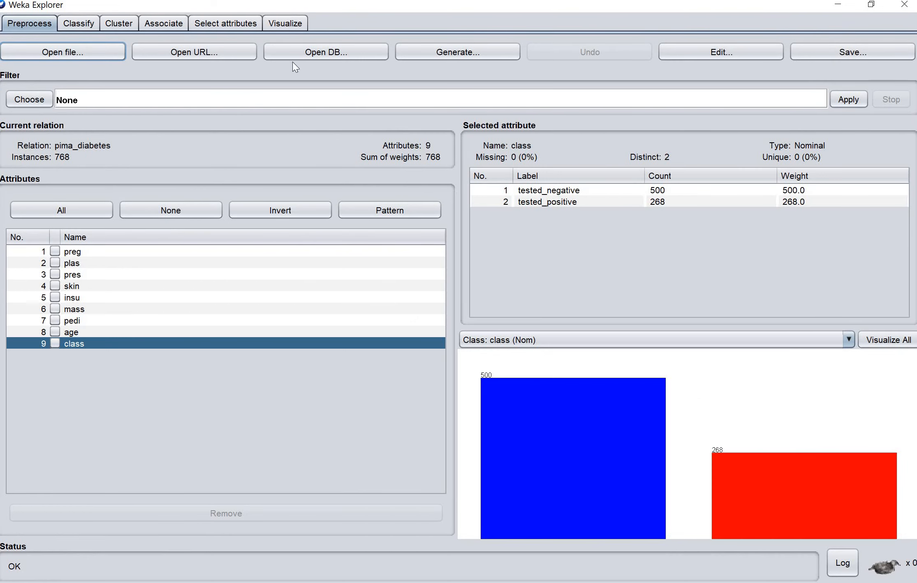
click(82, 24)
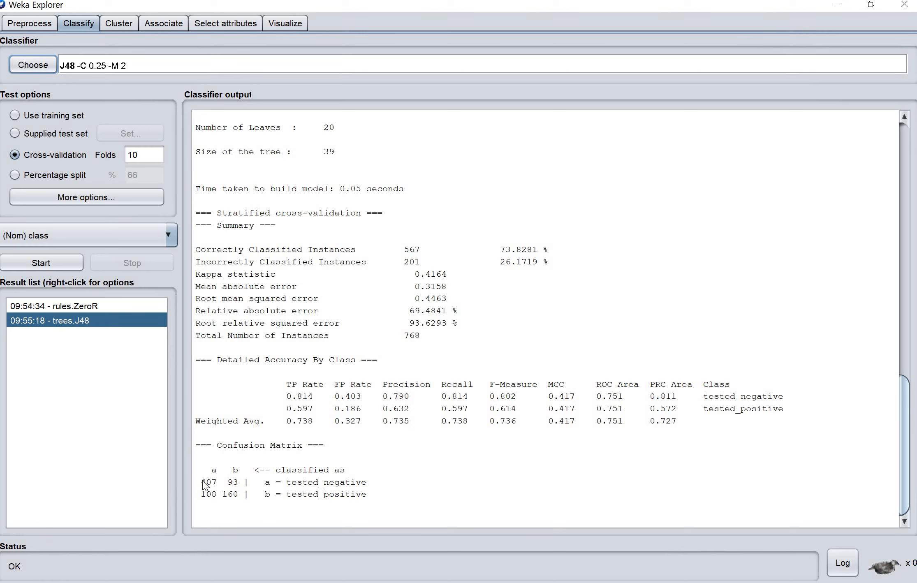
Visualize the J48 result's decision tree in a maximized window, fit it to the screen, examine it and close it.
right_click(95, 323)
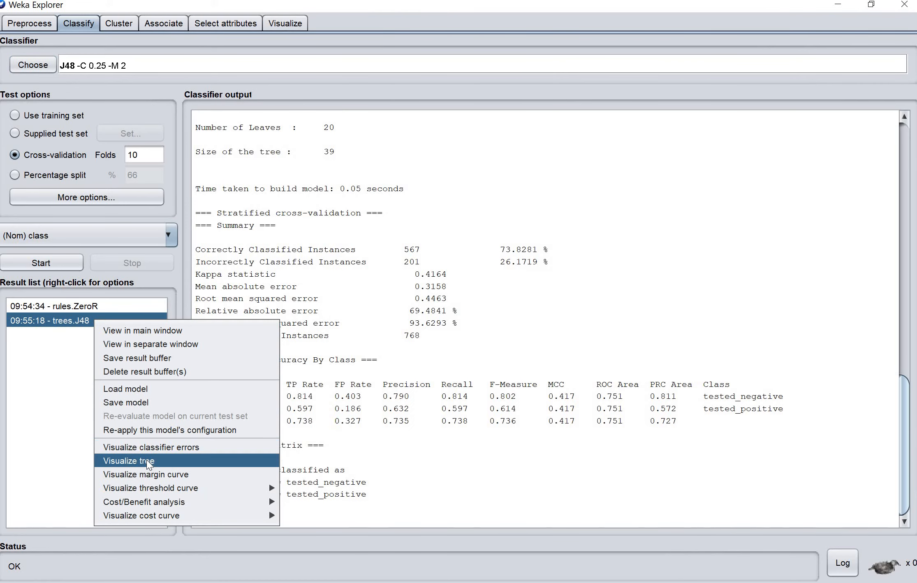
click(129, 459)
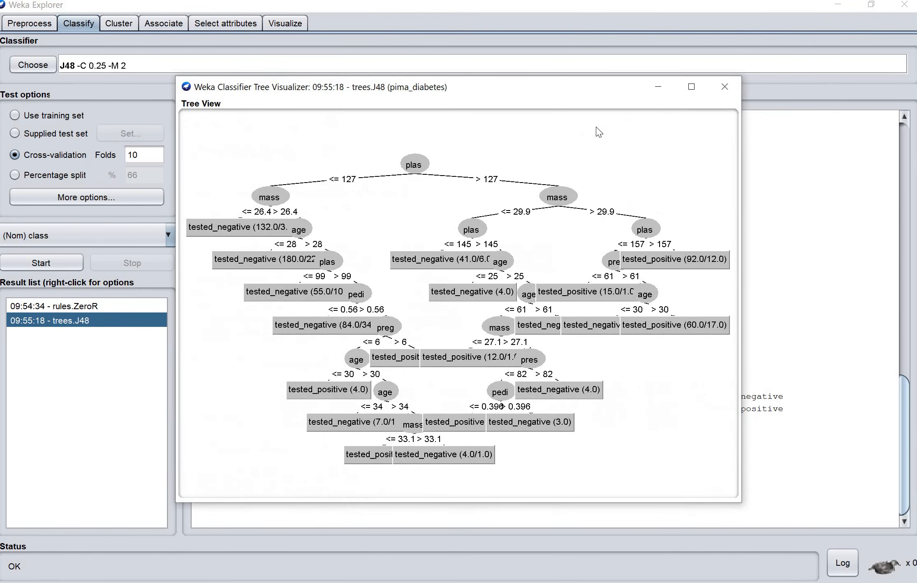
click(691, 87)
right_click(598, 80)
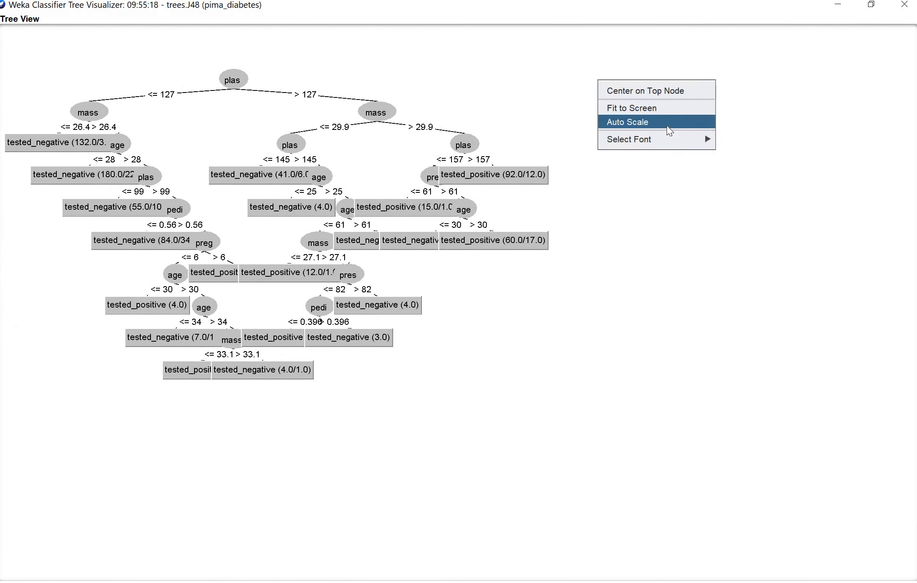
click(666, 108)
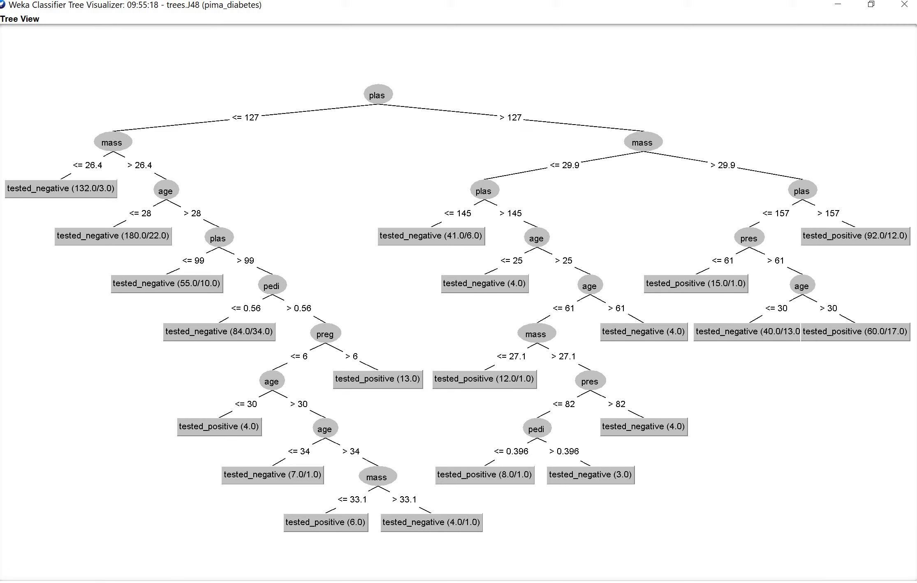
click(904, 5)
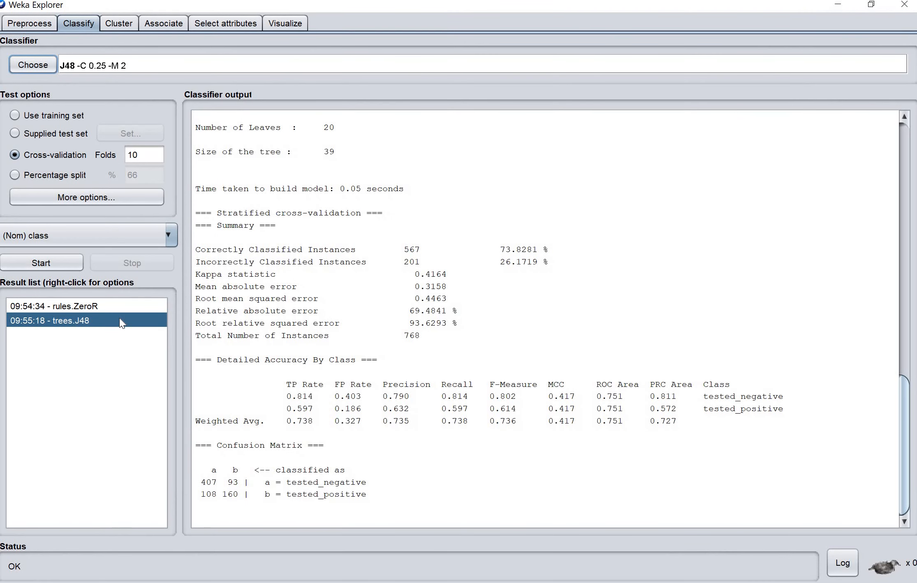
Save the J48 result's model to the Desktop as a model object file named J48, and check the file on the desktop.
right_click(121, 321)
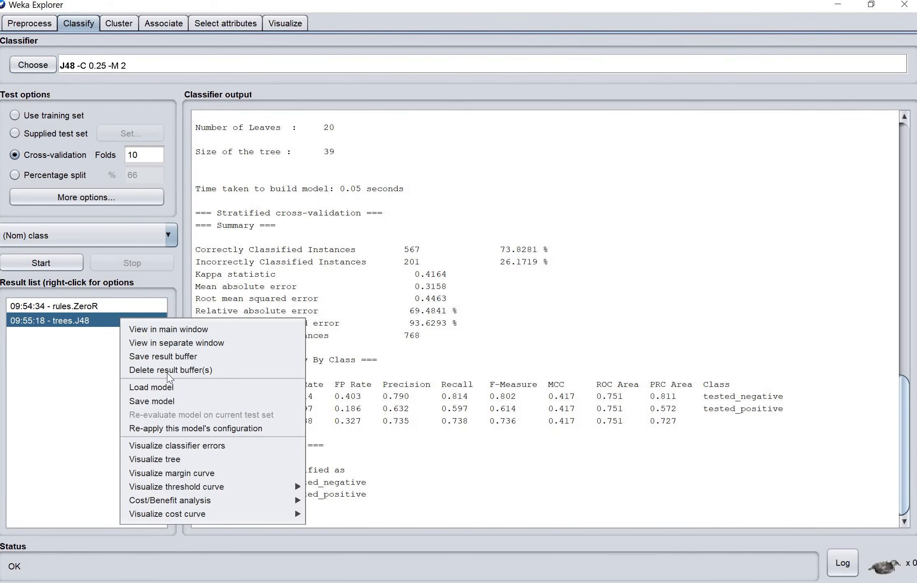
click(162, 401)
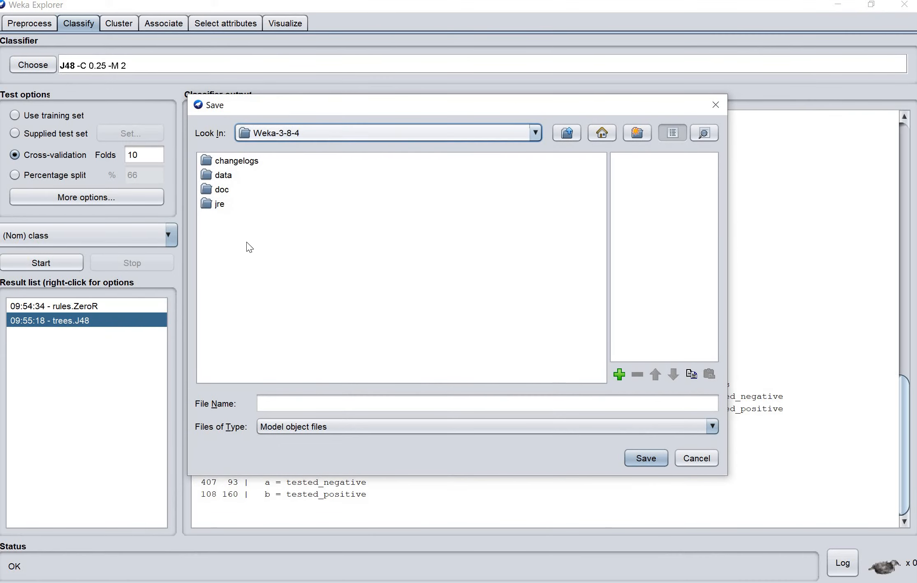
click(498, 134)
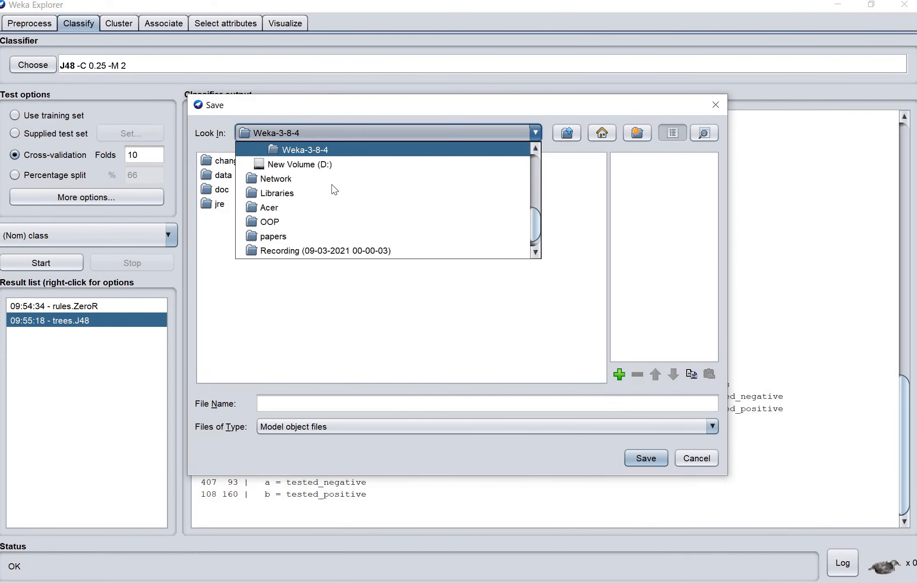
scroll(329, 193, up, 5)
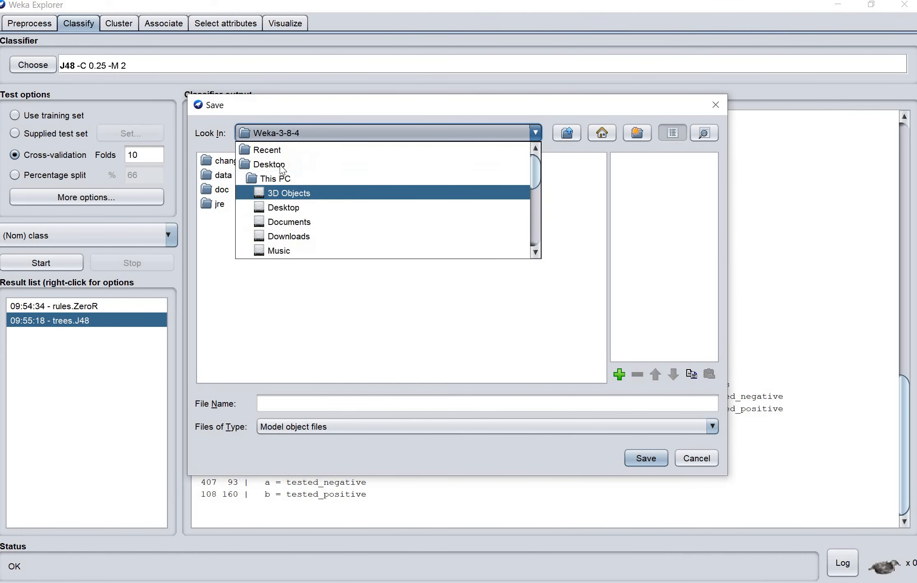
click(287, 406)
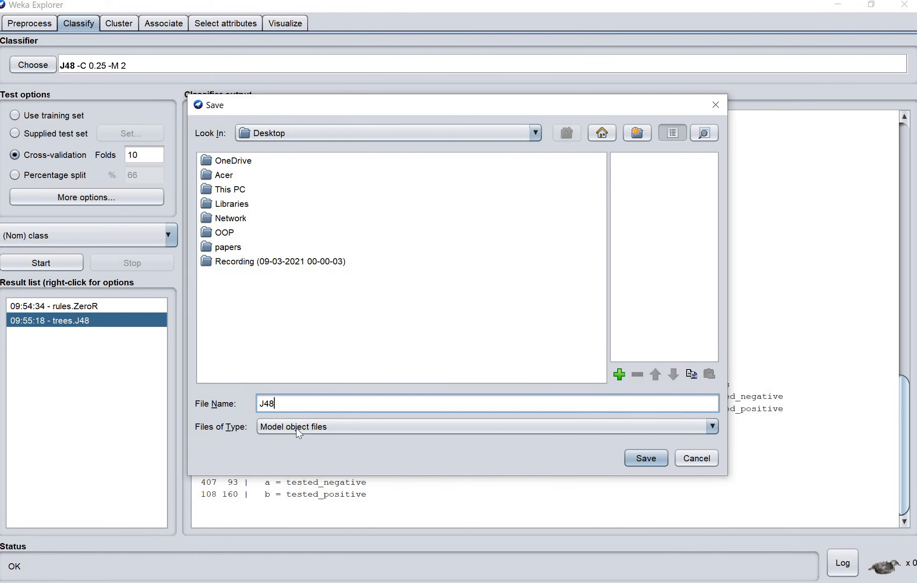
click(656, 459)
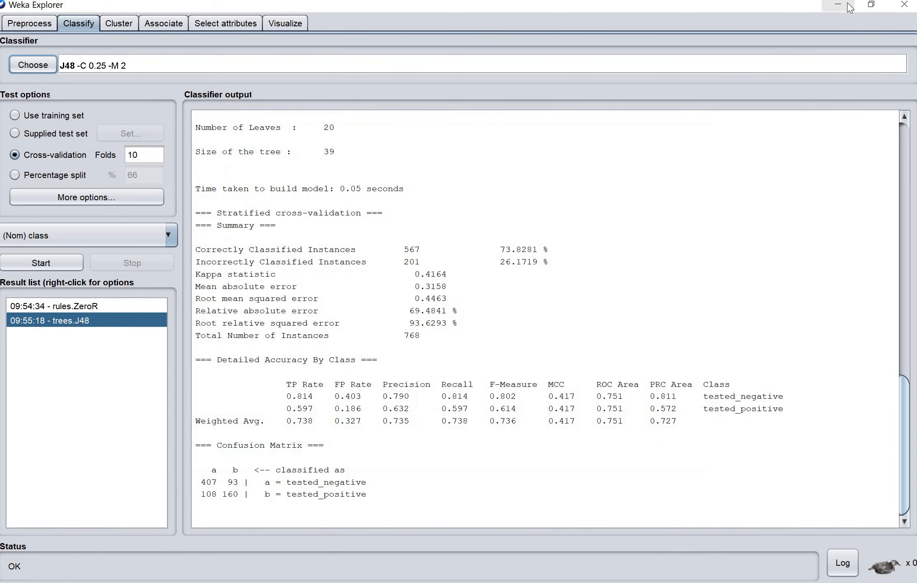
click(846, 6)
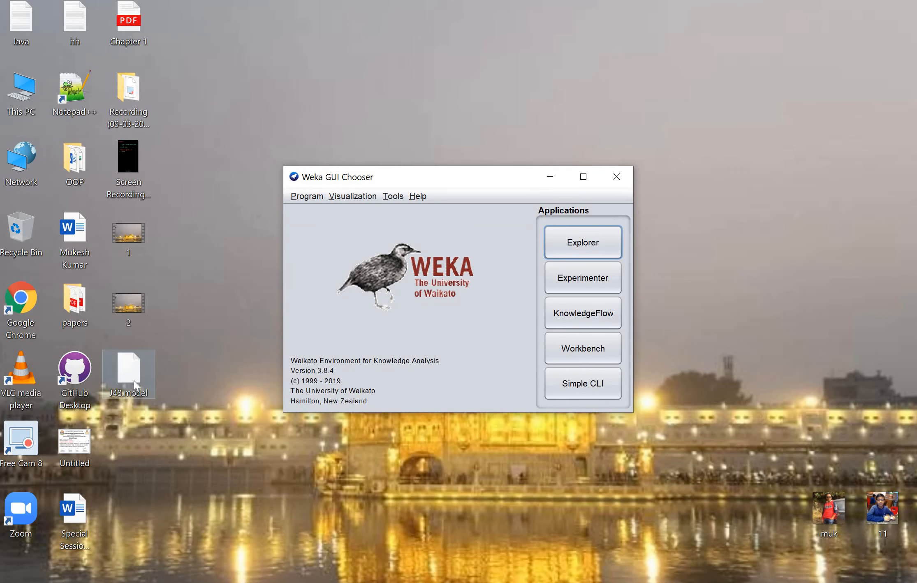
click(132, 377)
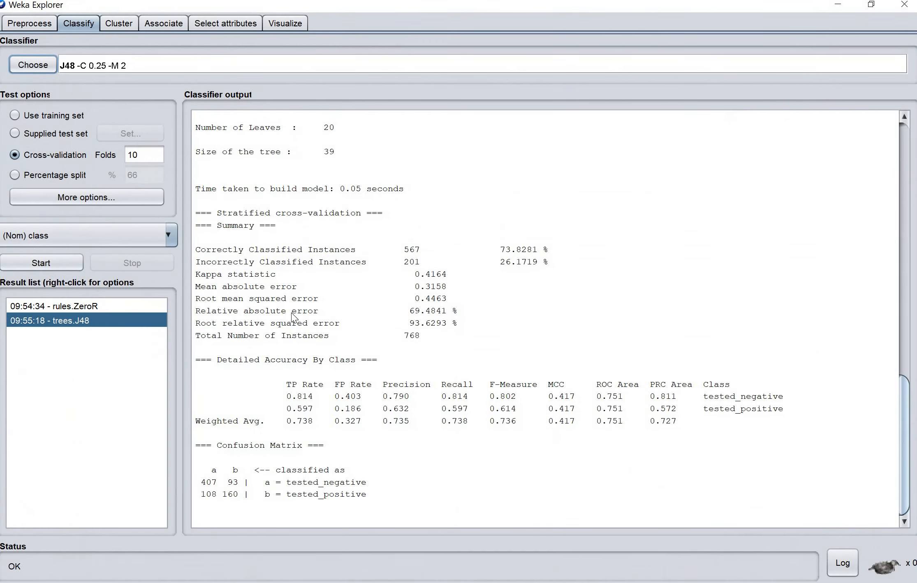
Choose the RandomForest classifier from the trees group and run it with 10-fold cross-validation.
click(43, 64)
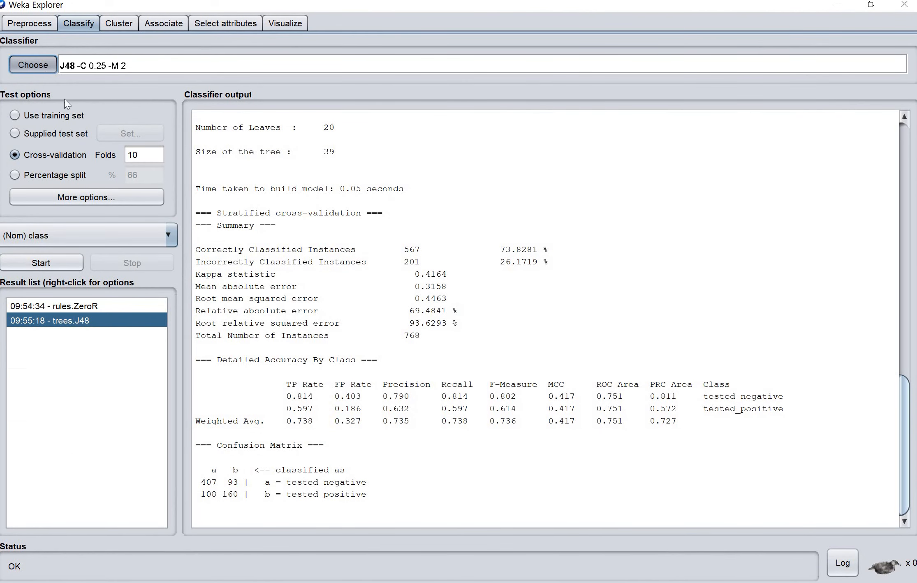
click(95, 261)
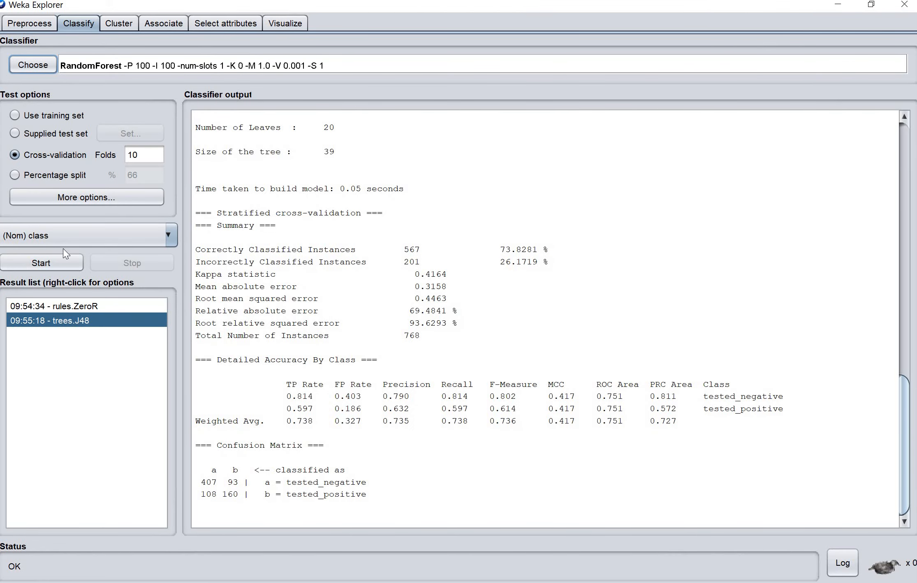
click(52, 266)
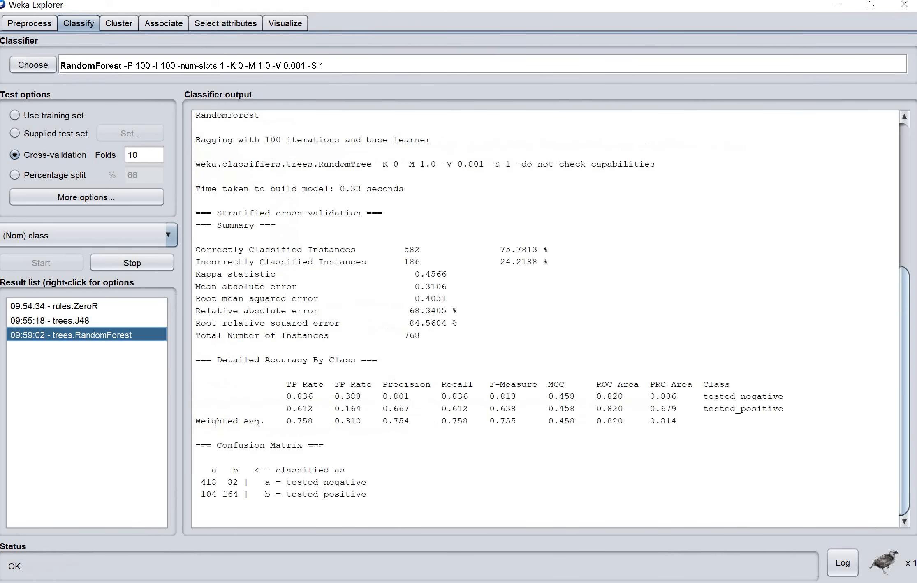
Compare the correctly classified percentages of the ZeroR, J48 and RandomForest results.
click(79, 325)
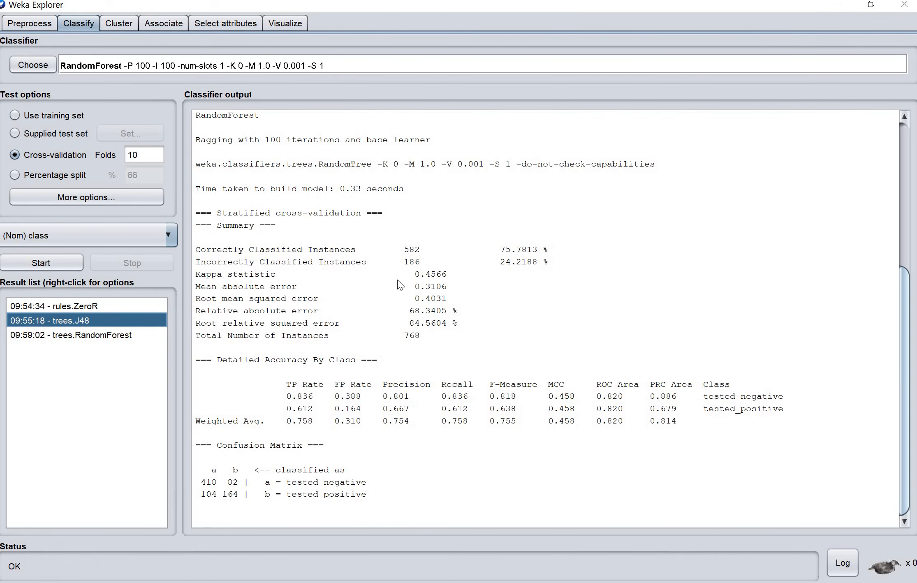
click(118, 304)
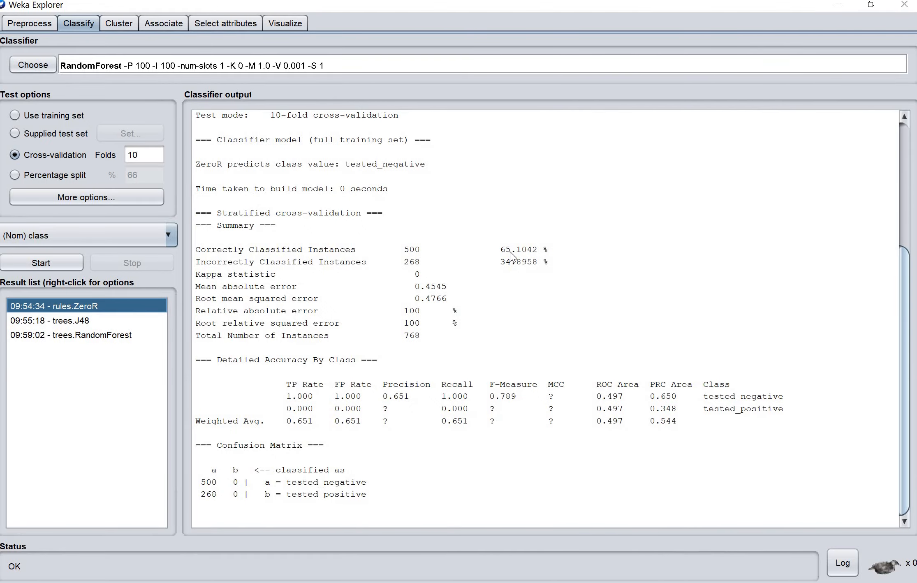
click(79, 321)
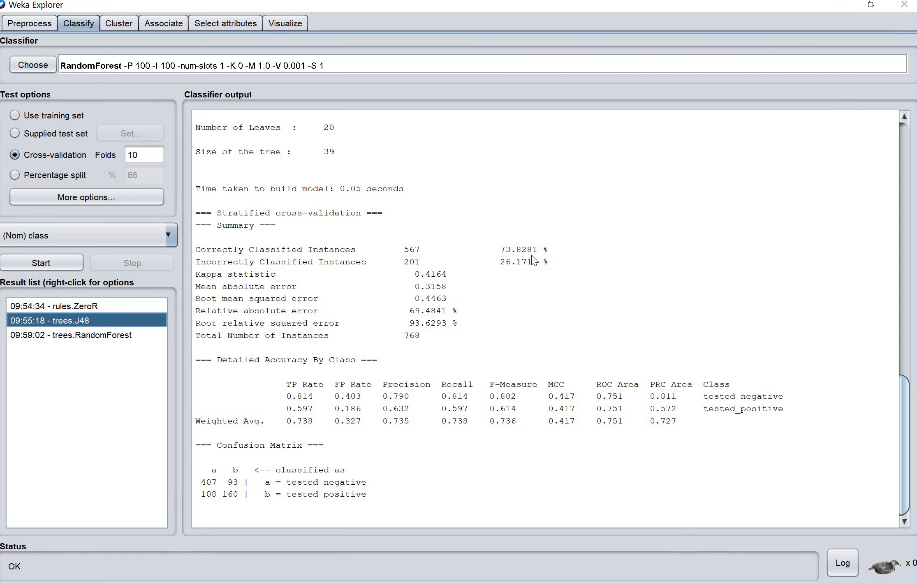
click(62, 339)
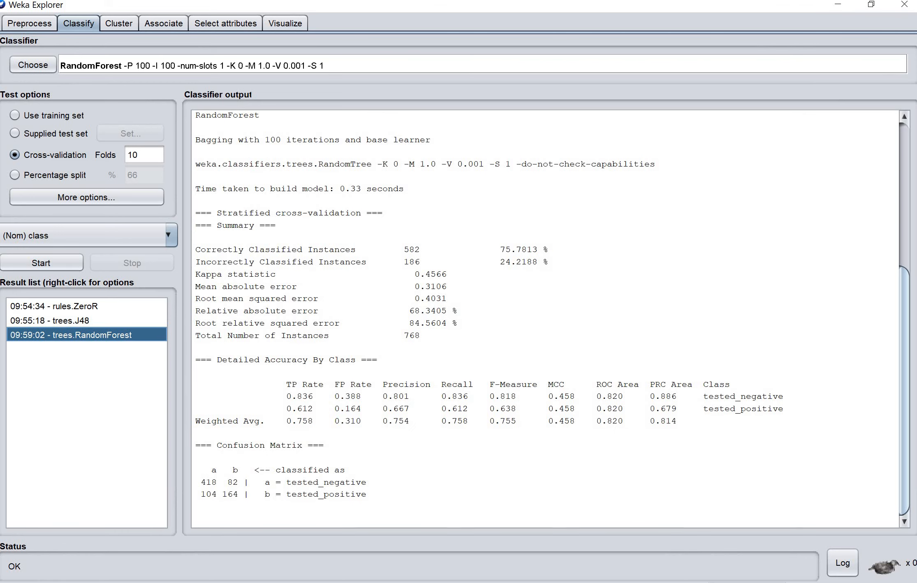
click(711, 582)
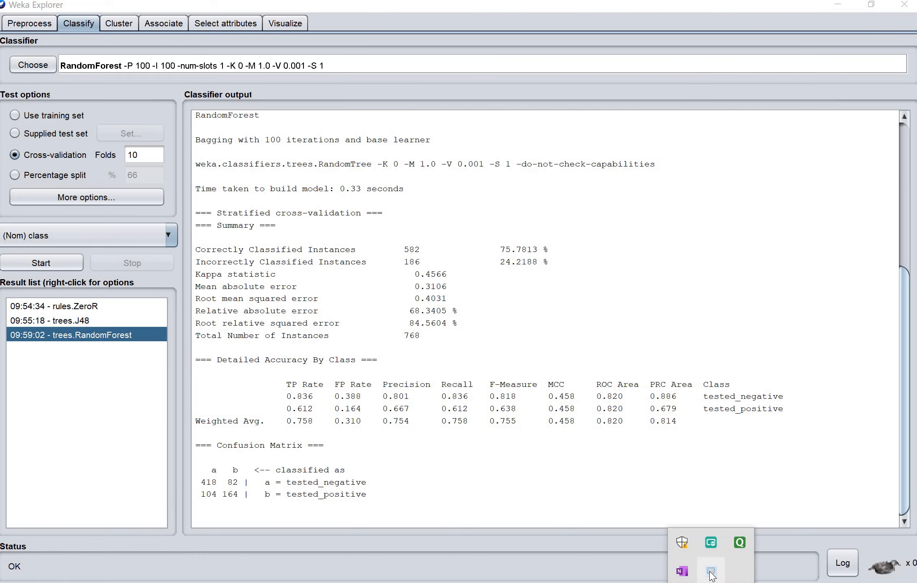